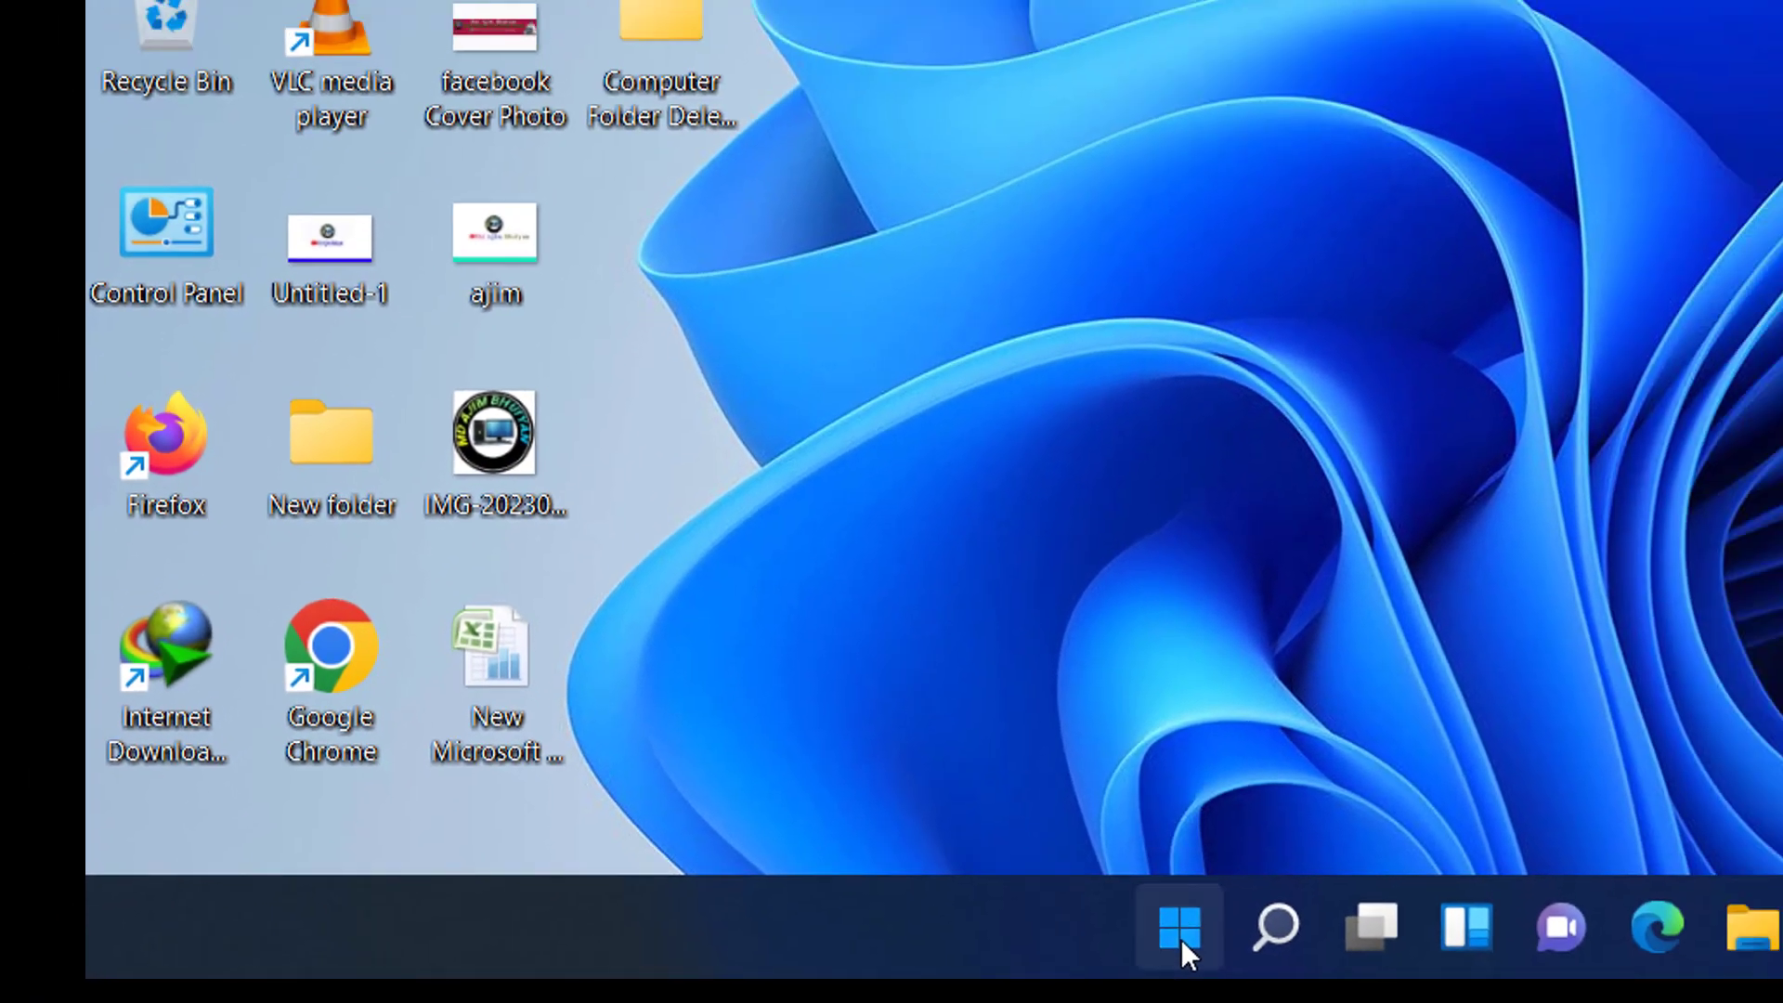
Search Windows for "mic", open Microsoft Store and maximize its window
left_click(1356, 918)
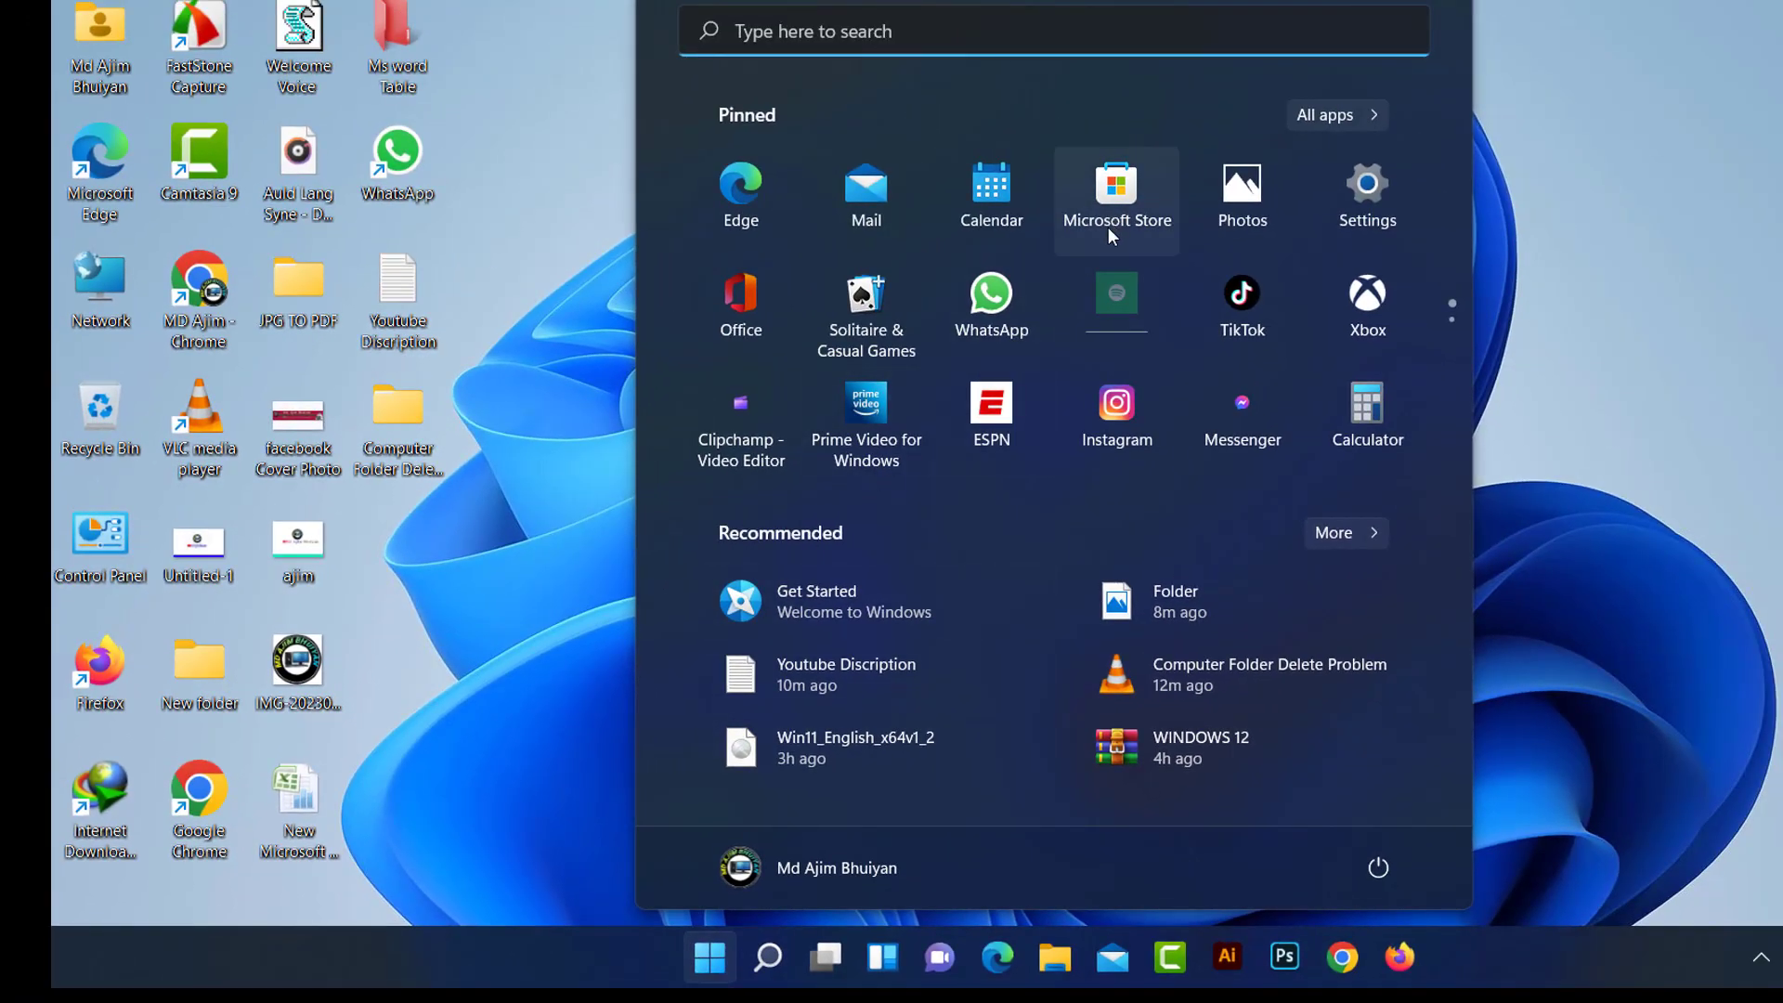
left_click(877, 35)
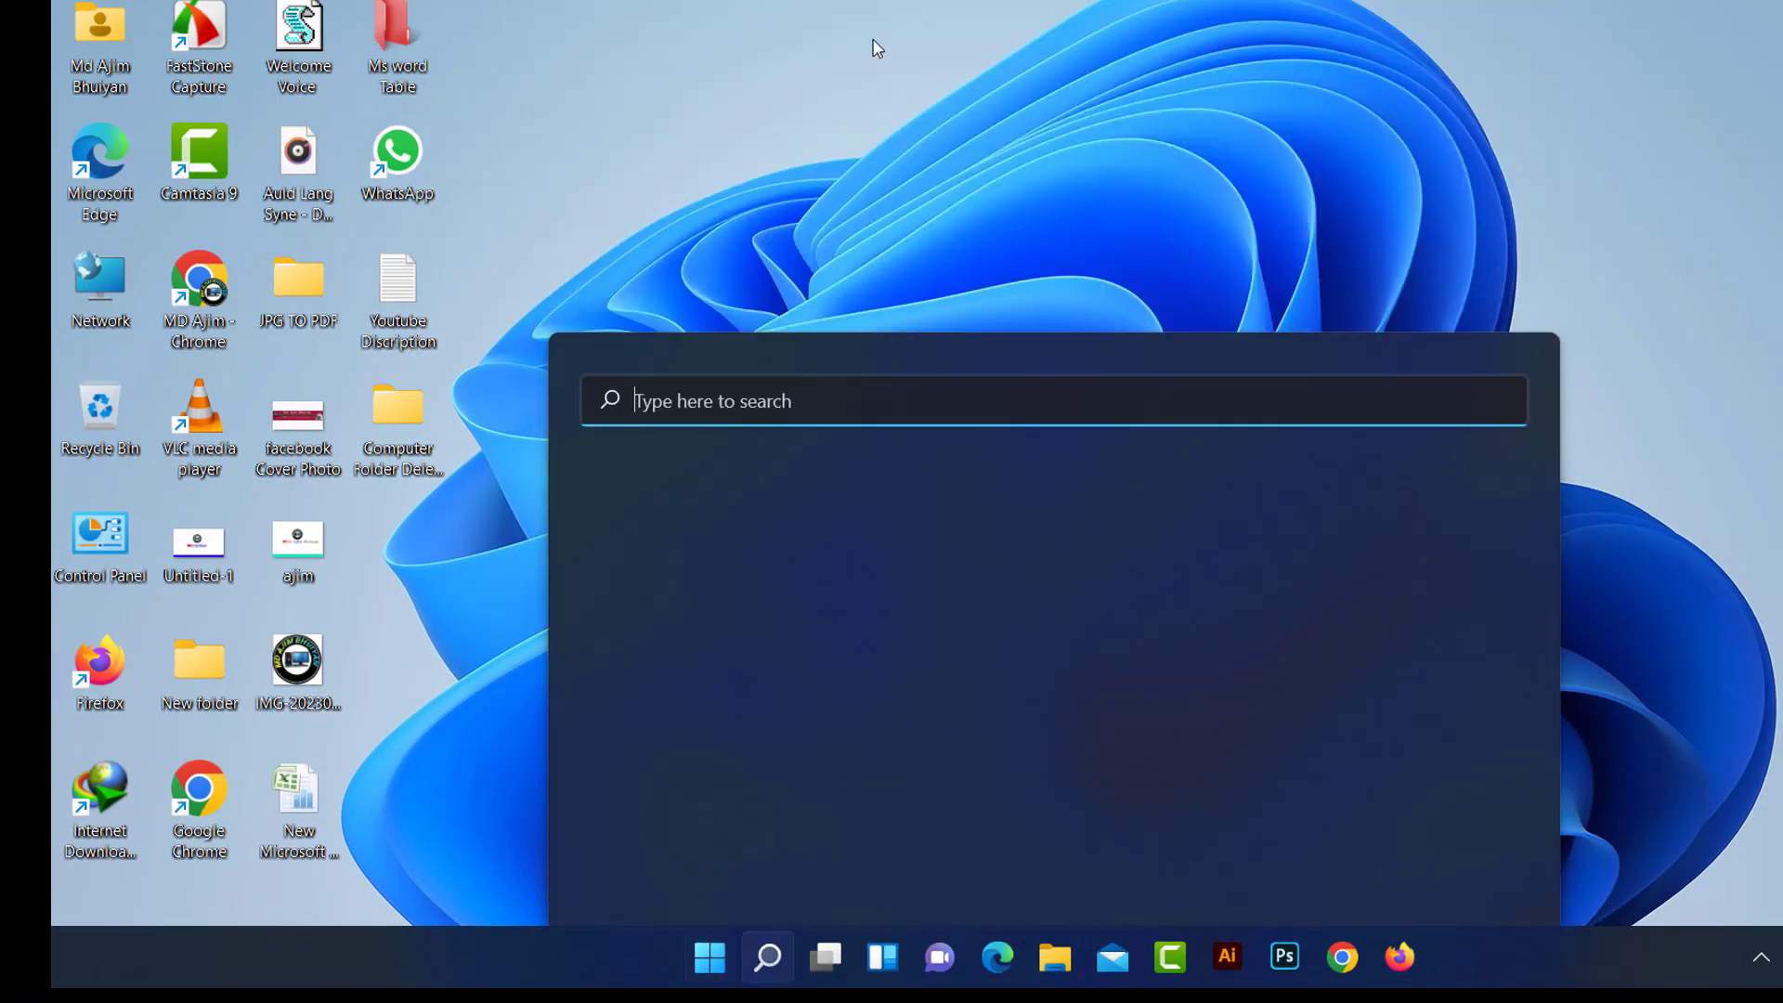
type("mic")
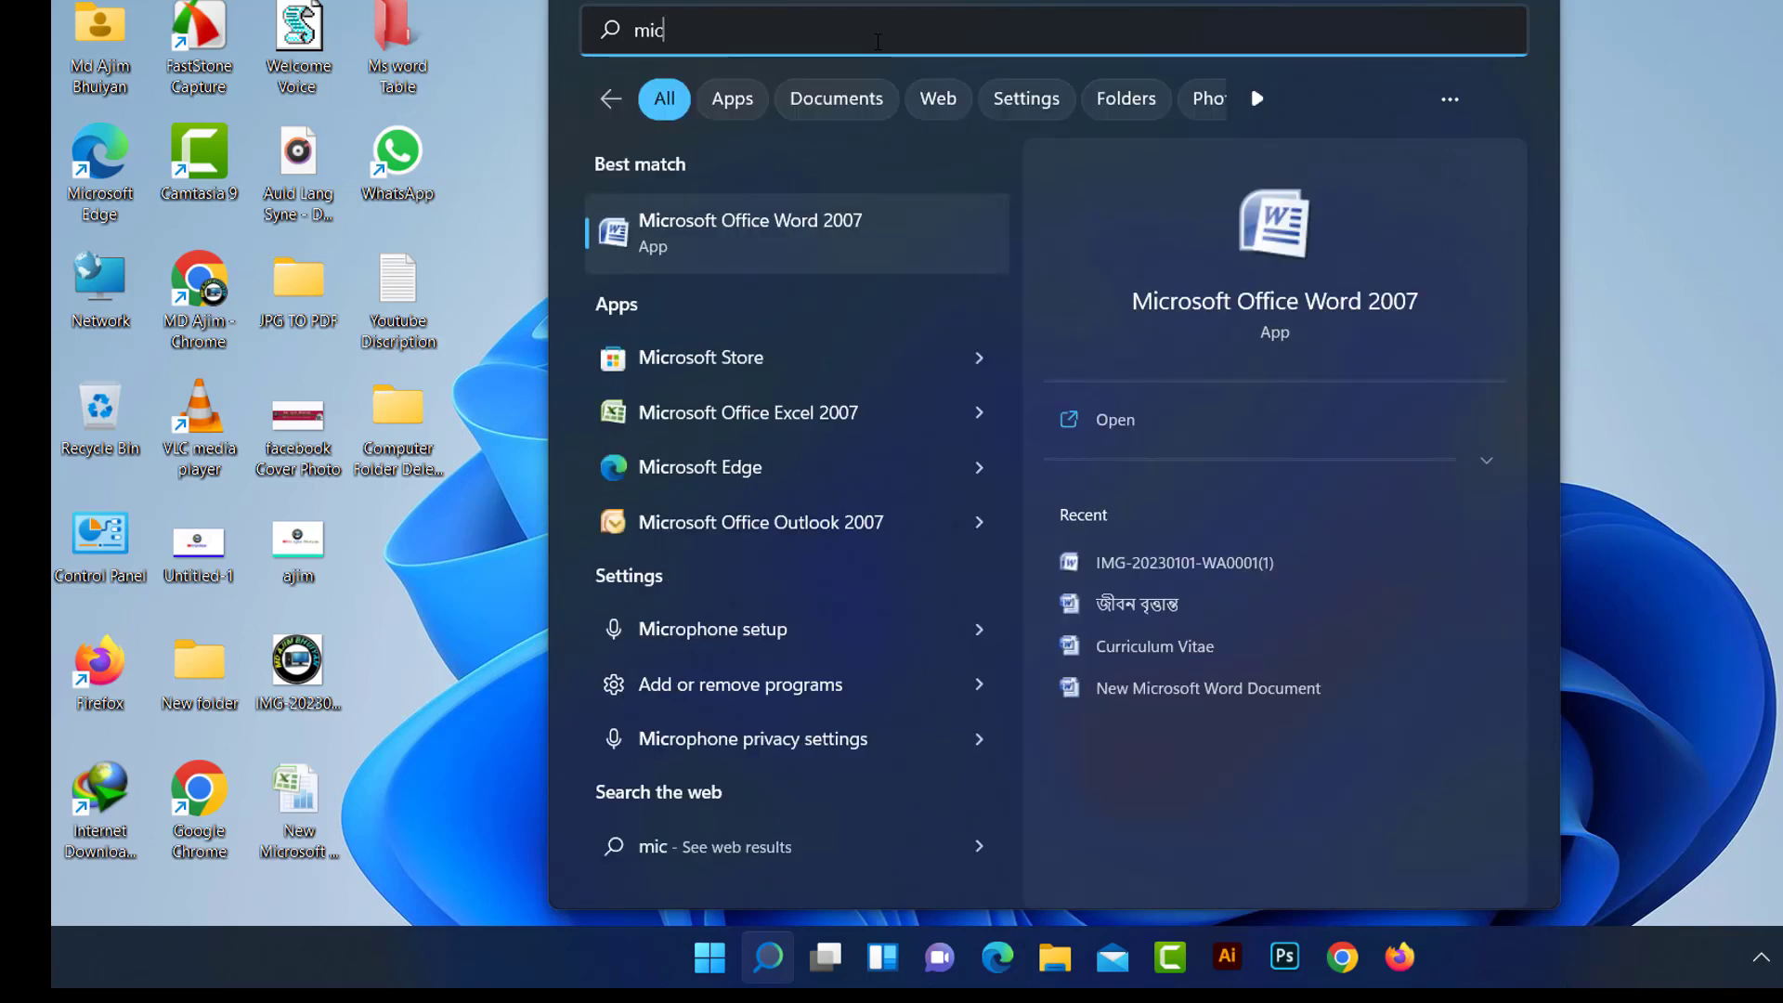
left_click(702, 363)
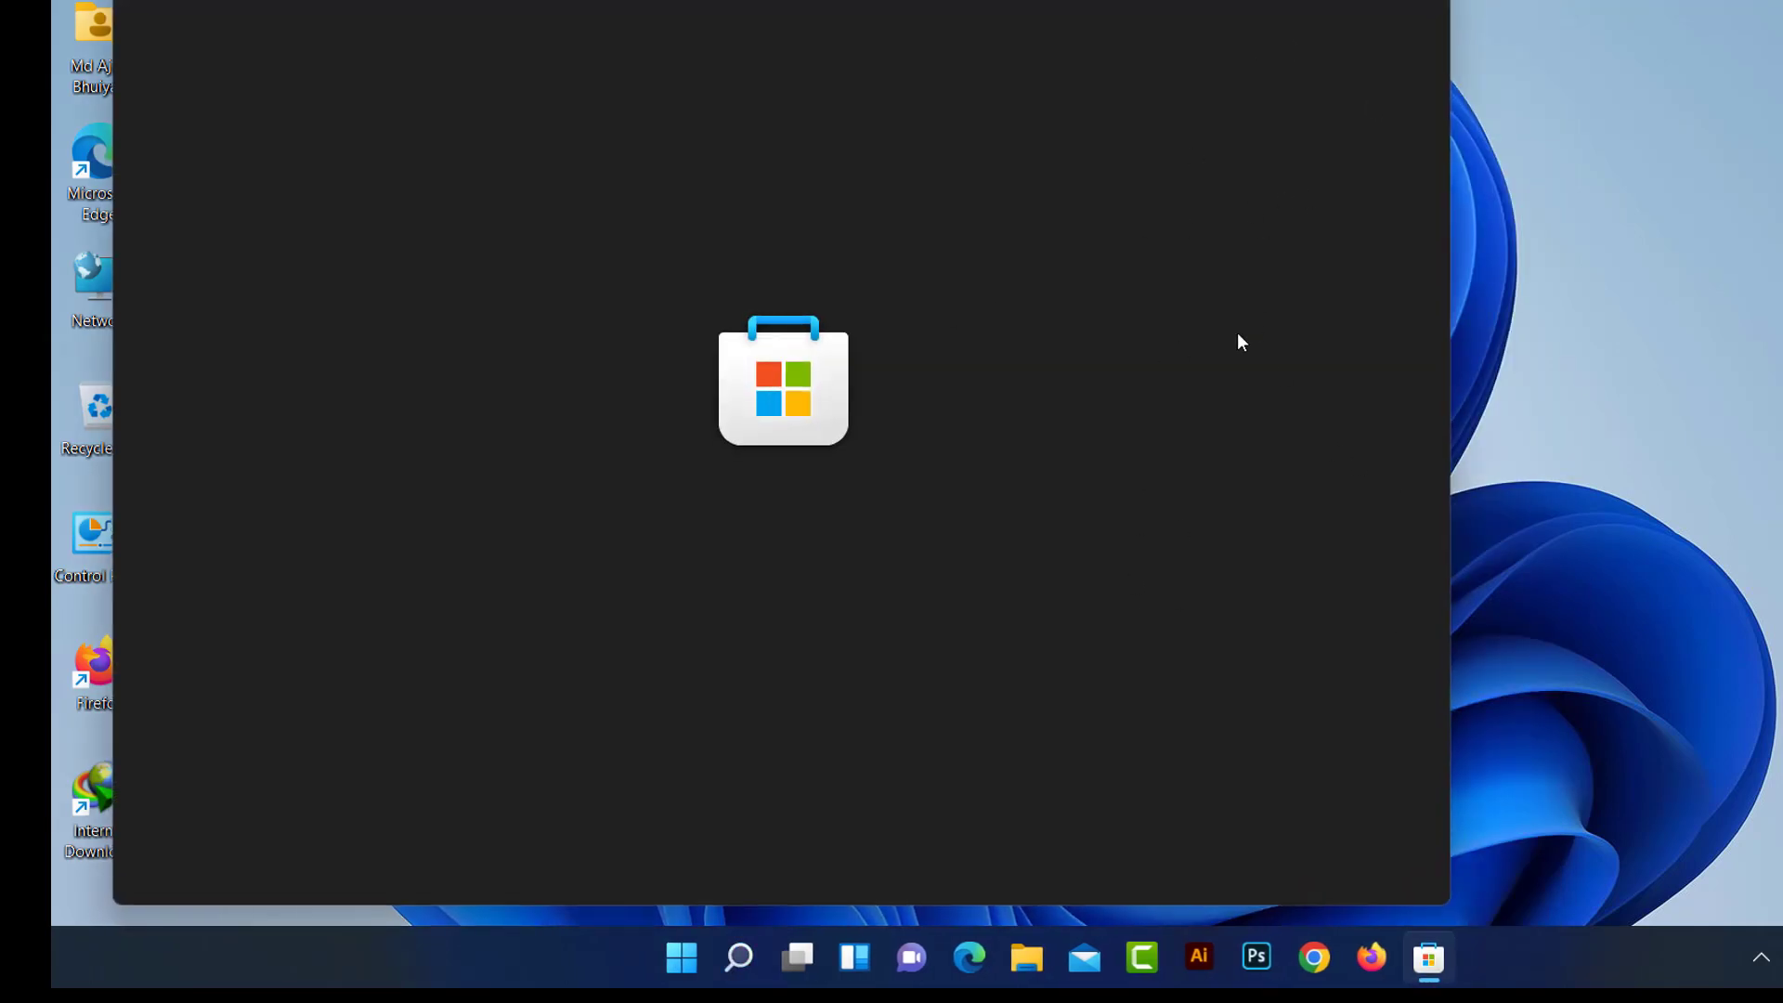
left_click(1398, 0)
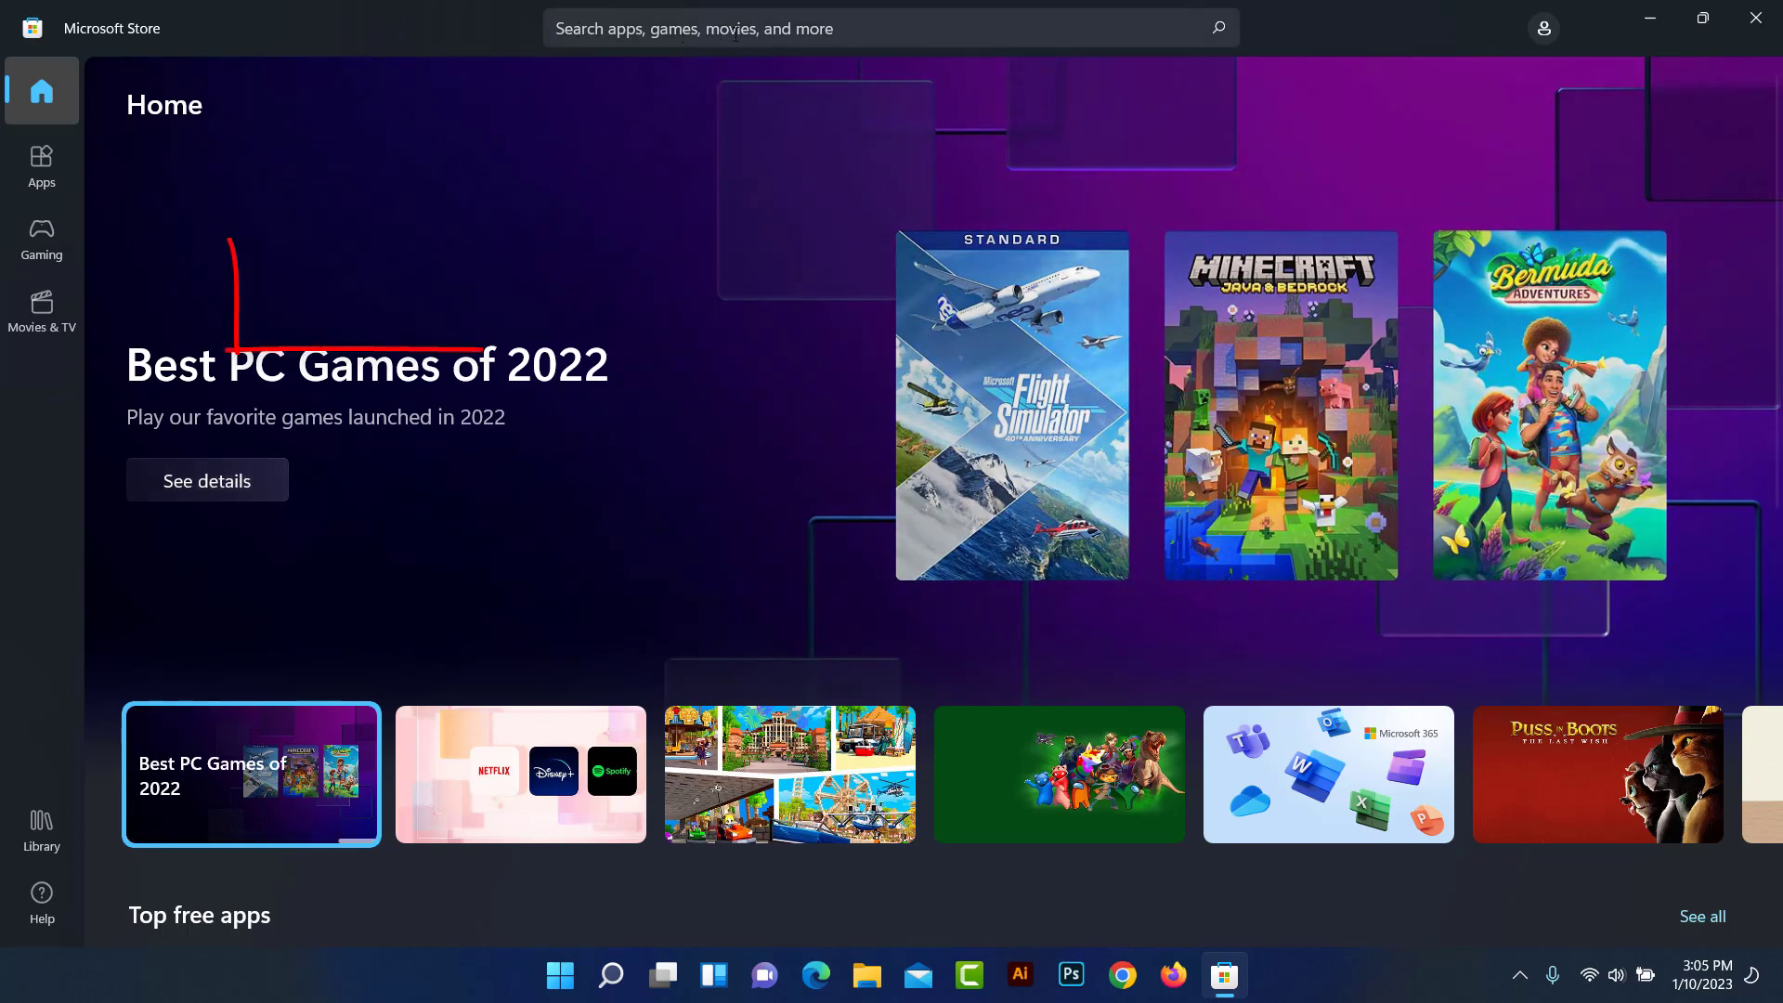
Search the store for "net s" and open the Net Speed Meter app page
left_click(707, 29)
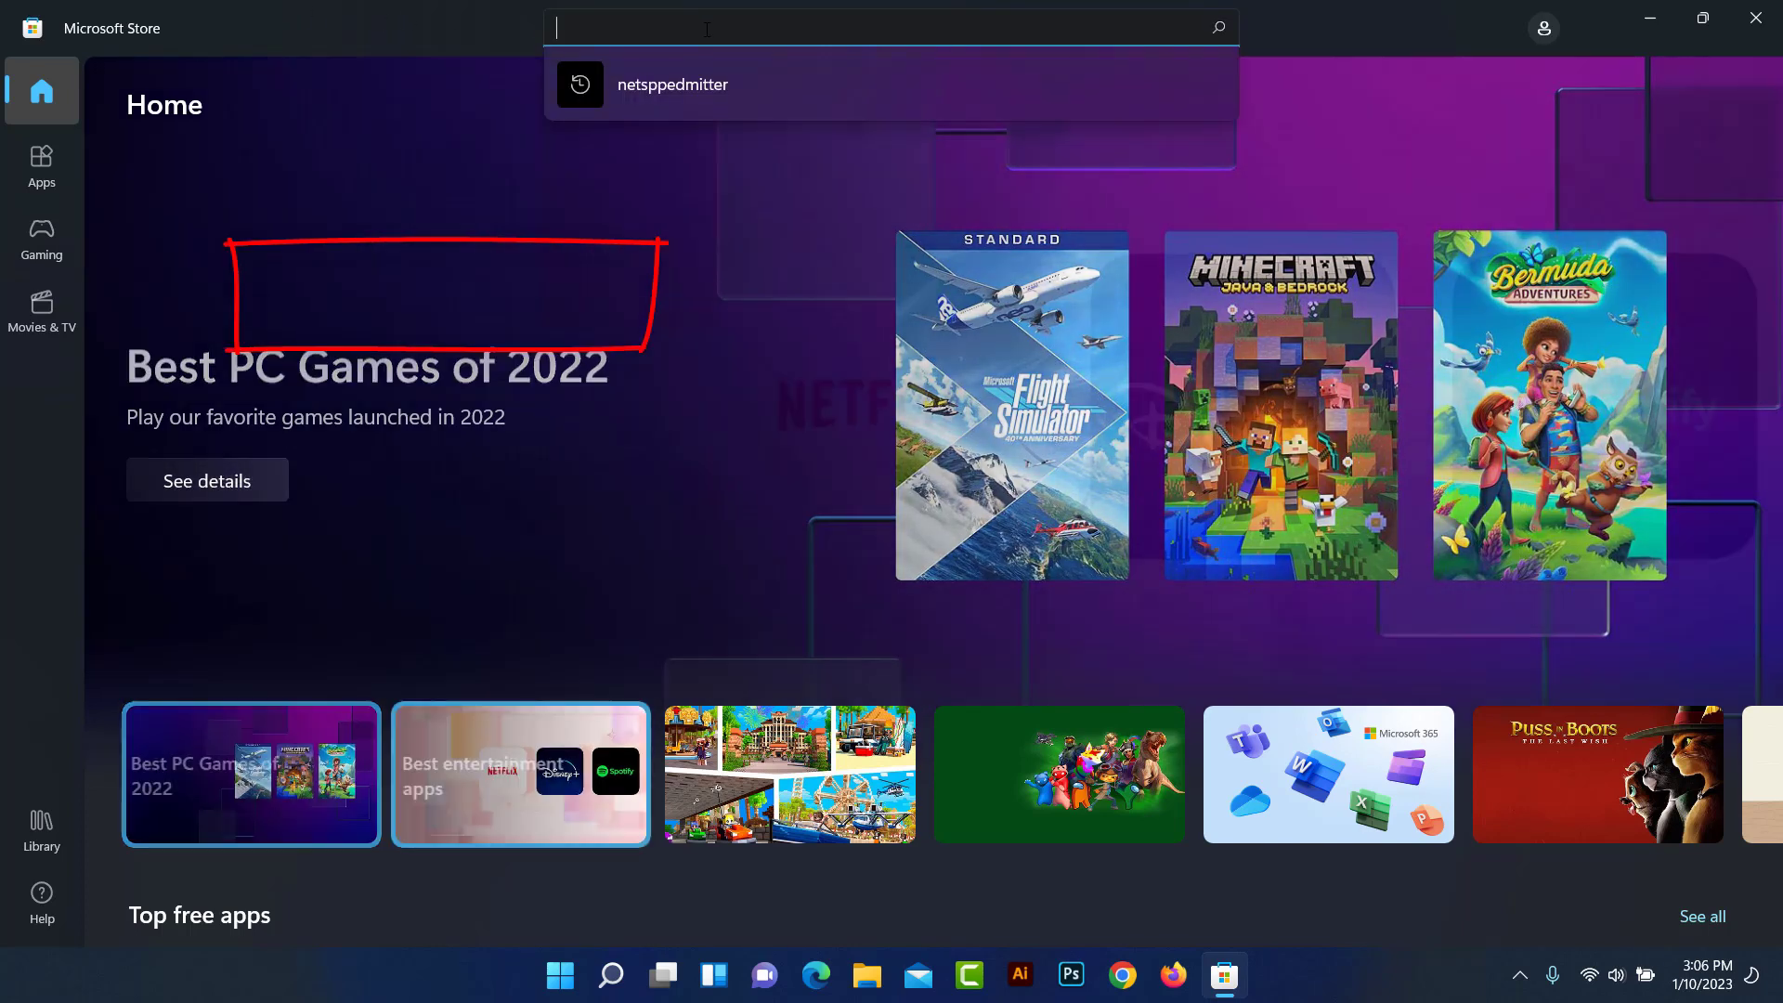
type("n")
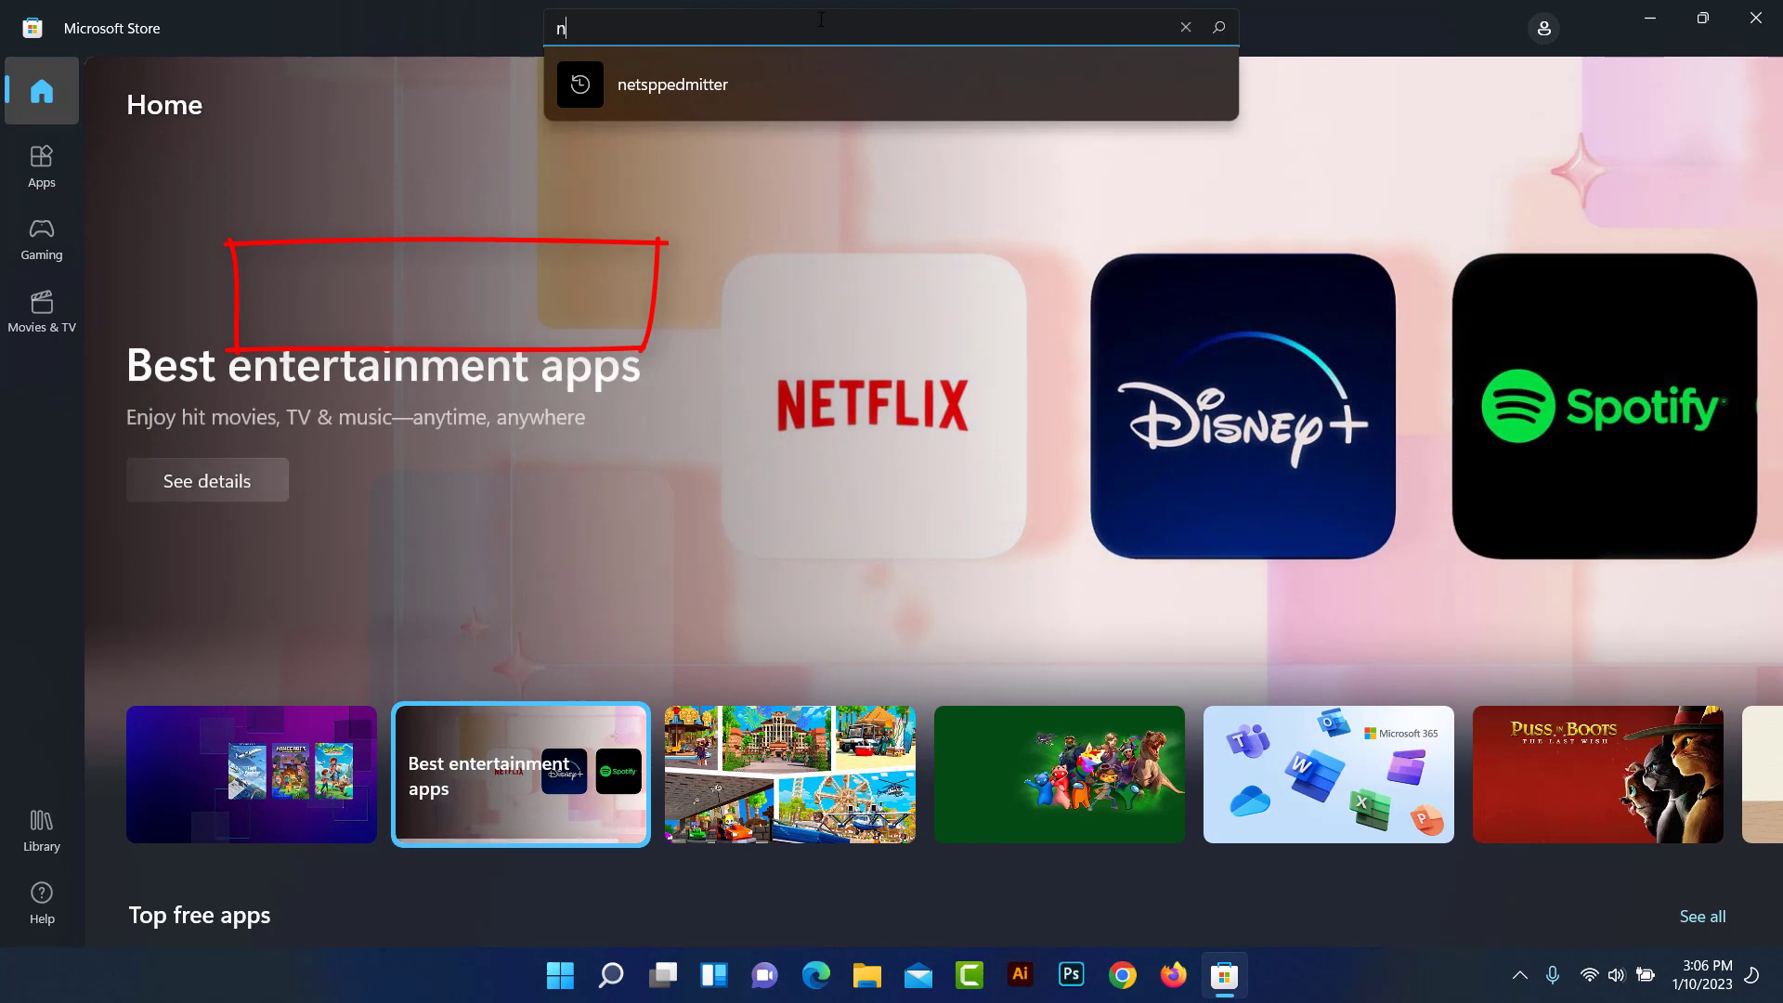
type("et ")
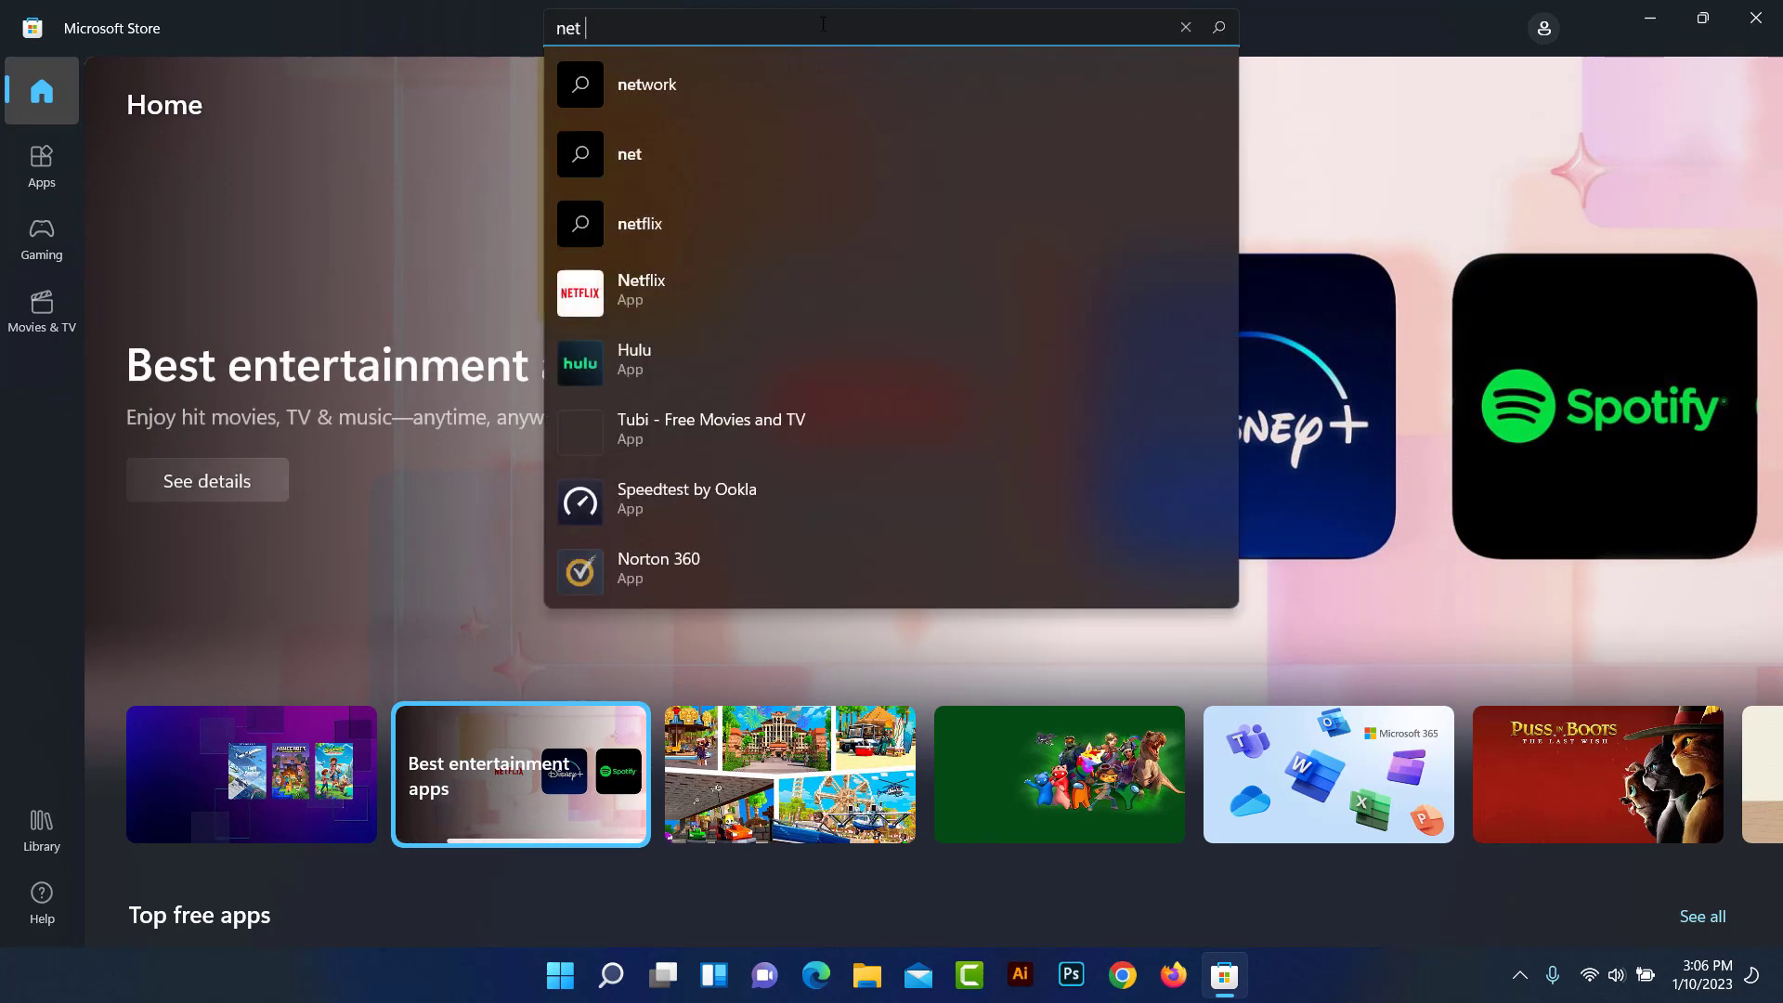
type("s")
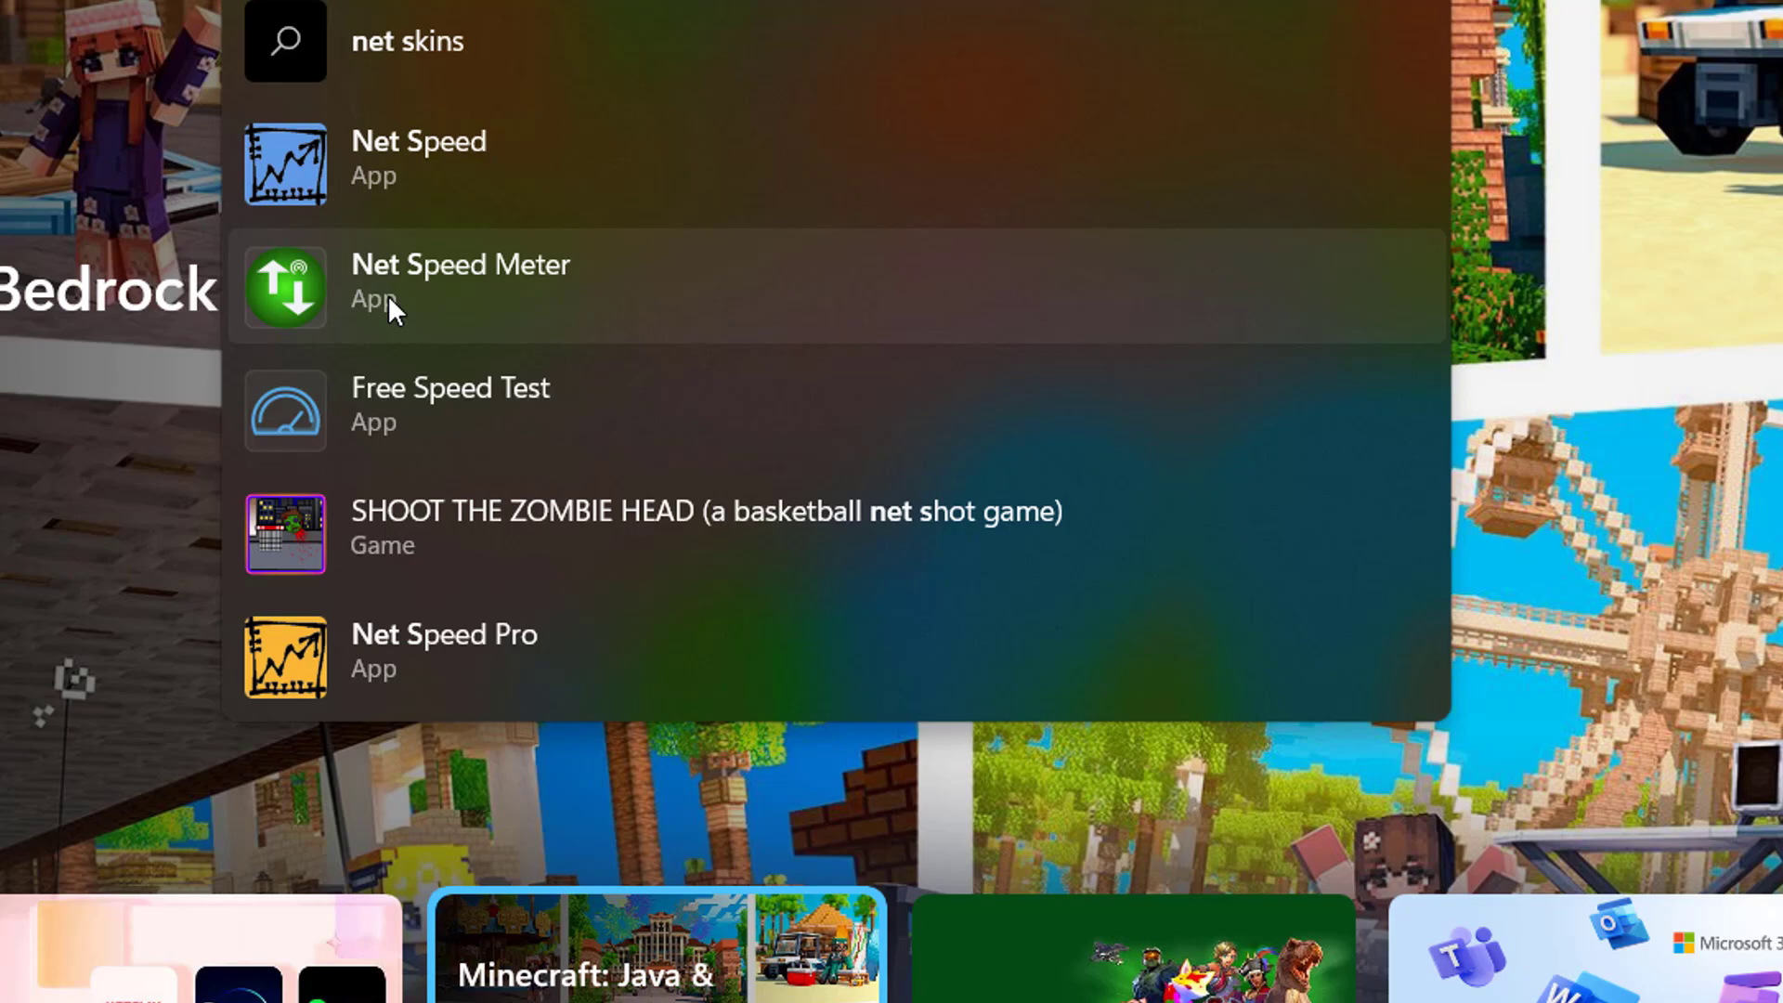
left_click(391, 296)
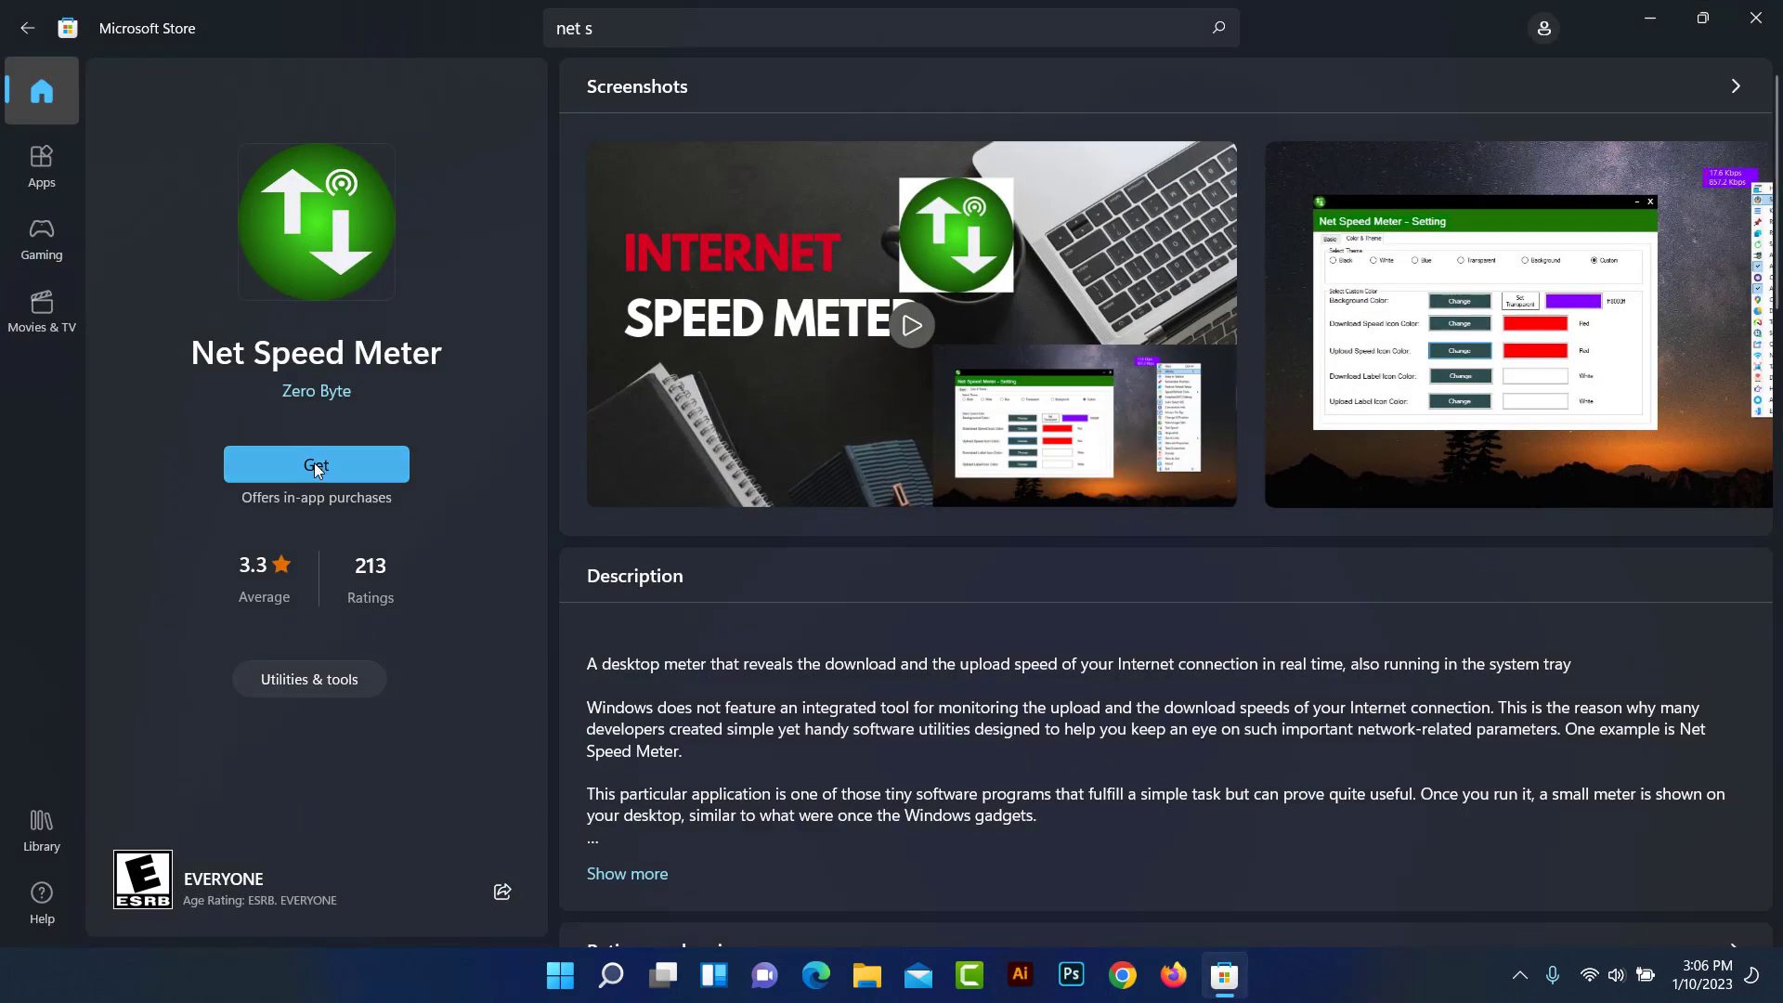
Install Net Speed Meter from the store and launch it, minimizing the store window
left_click(315, 466)
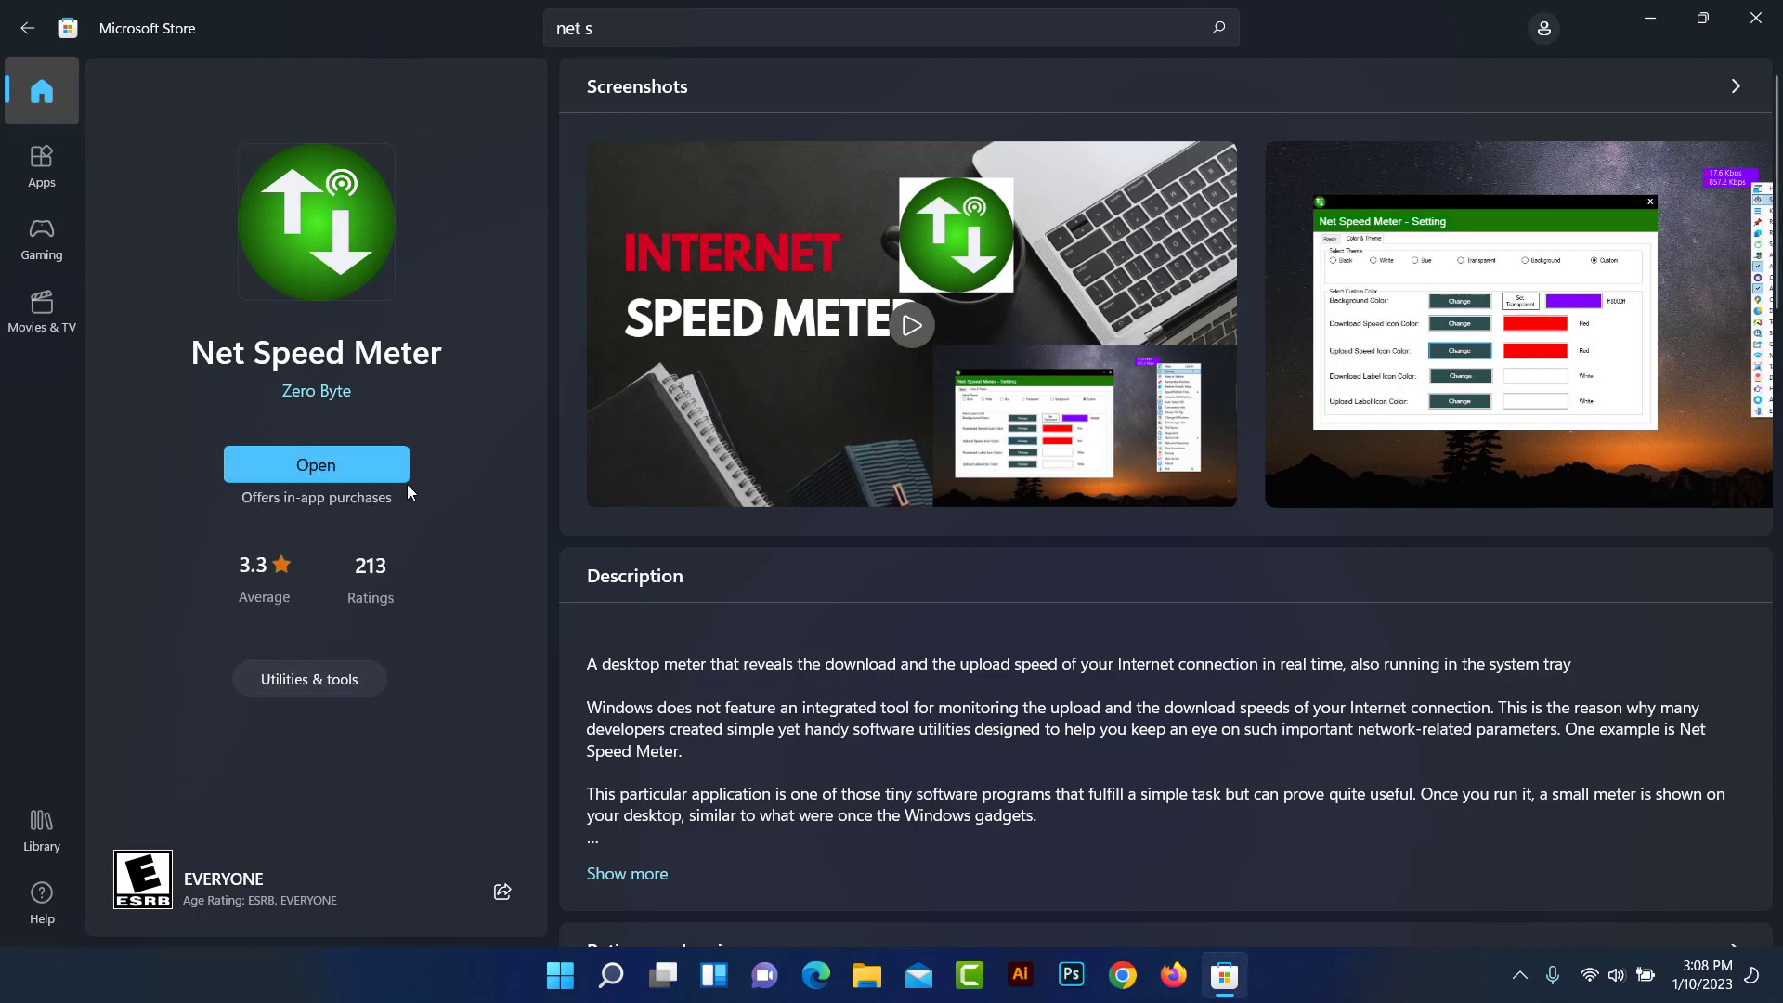
left_click(342, 463)
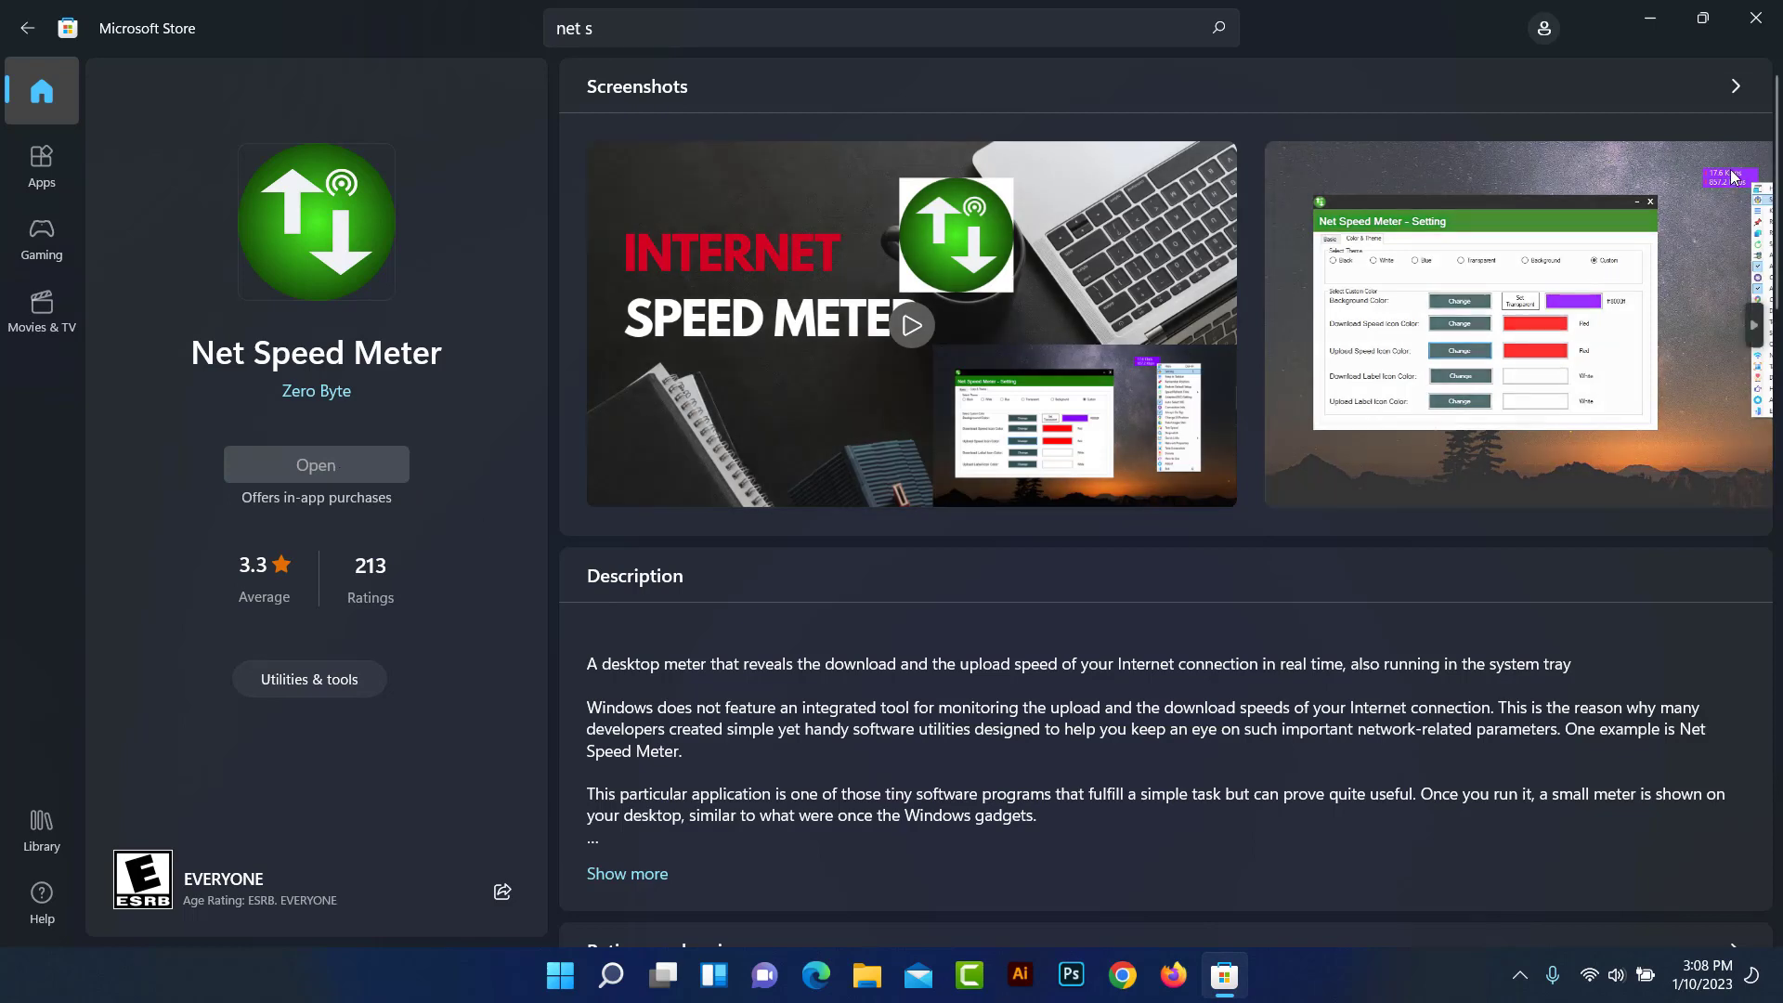
left_click(1650, 18)
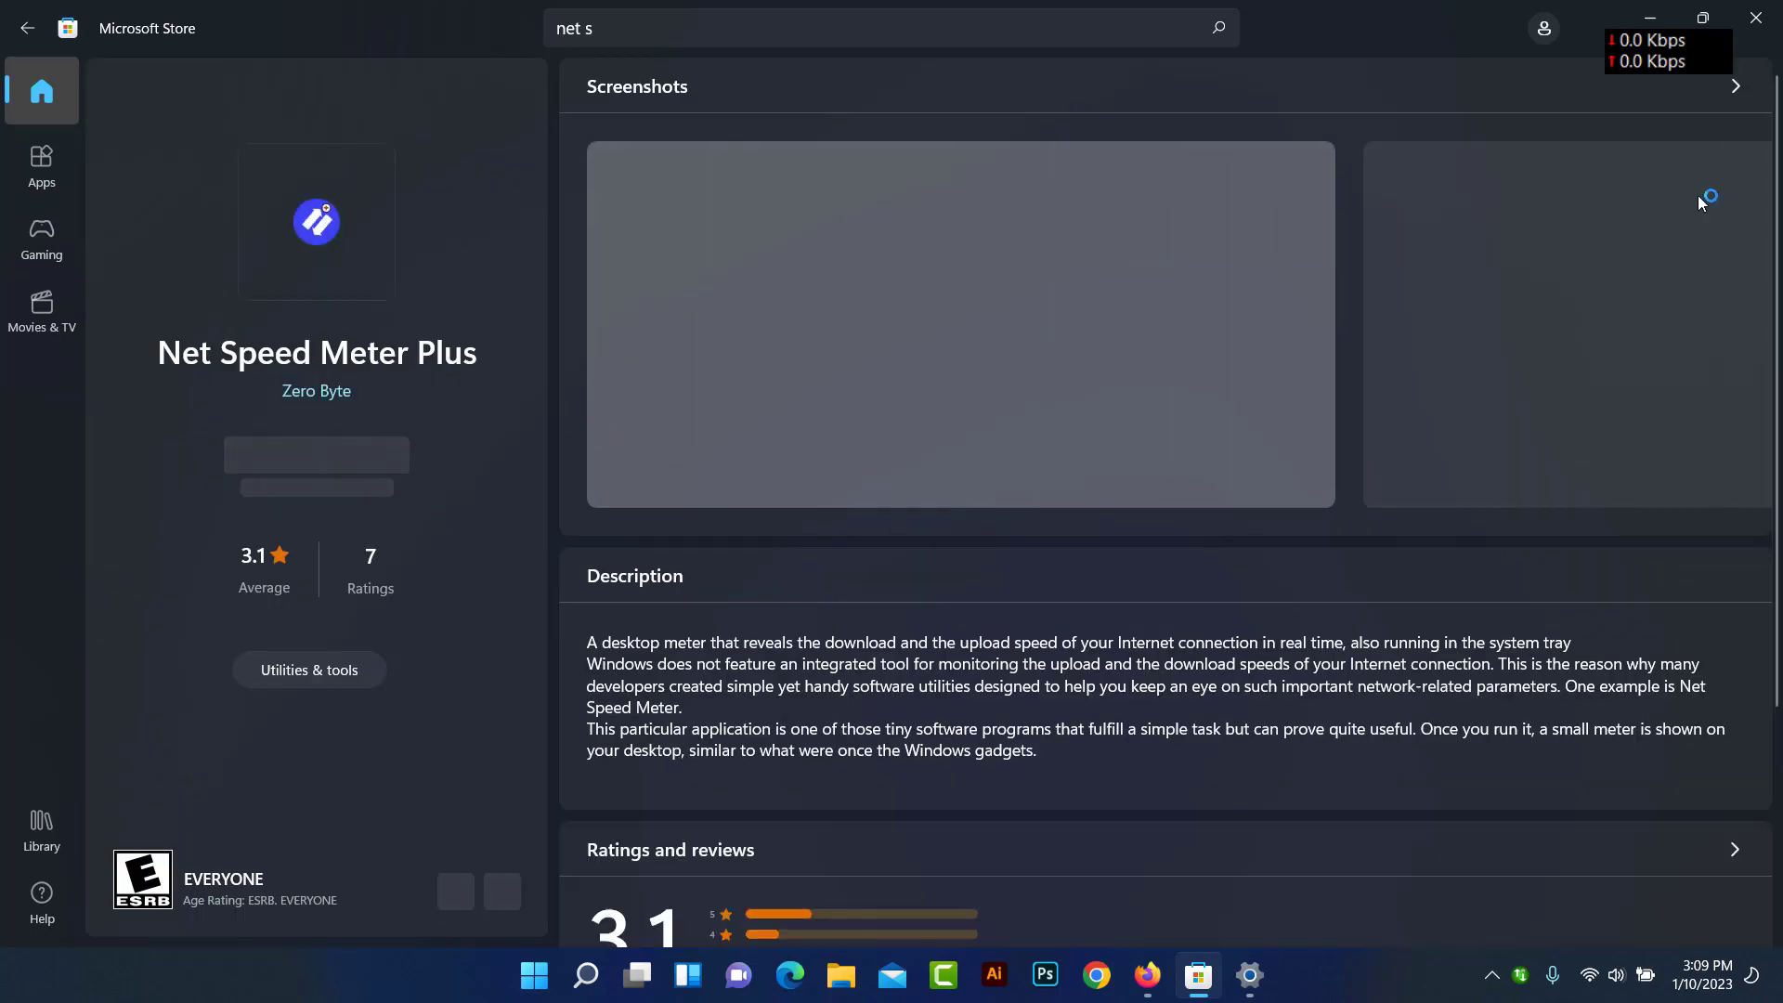
Clear the store and browser windows off the desktop and move the floating speed meter onto the taskbar beside the system tray
left_click(1774, 17)
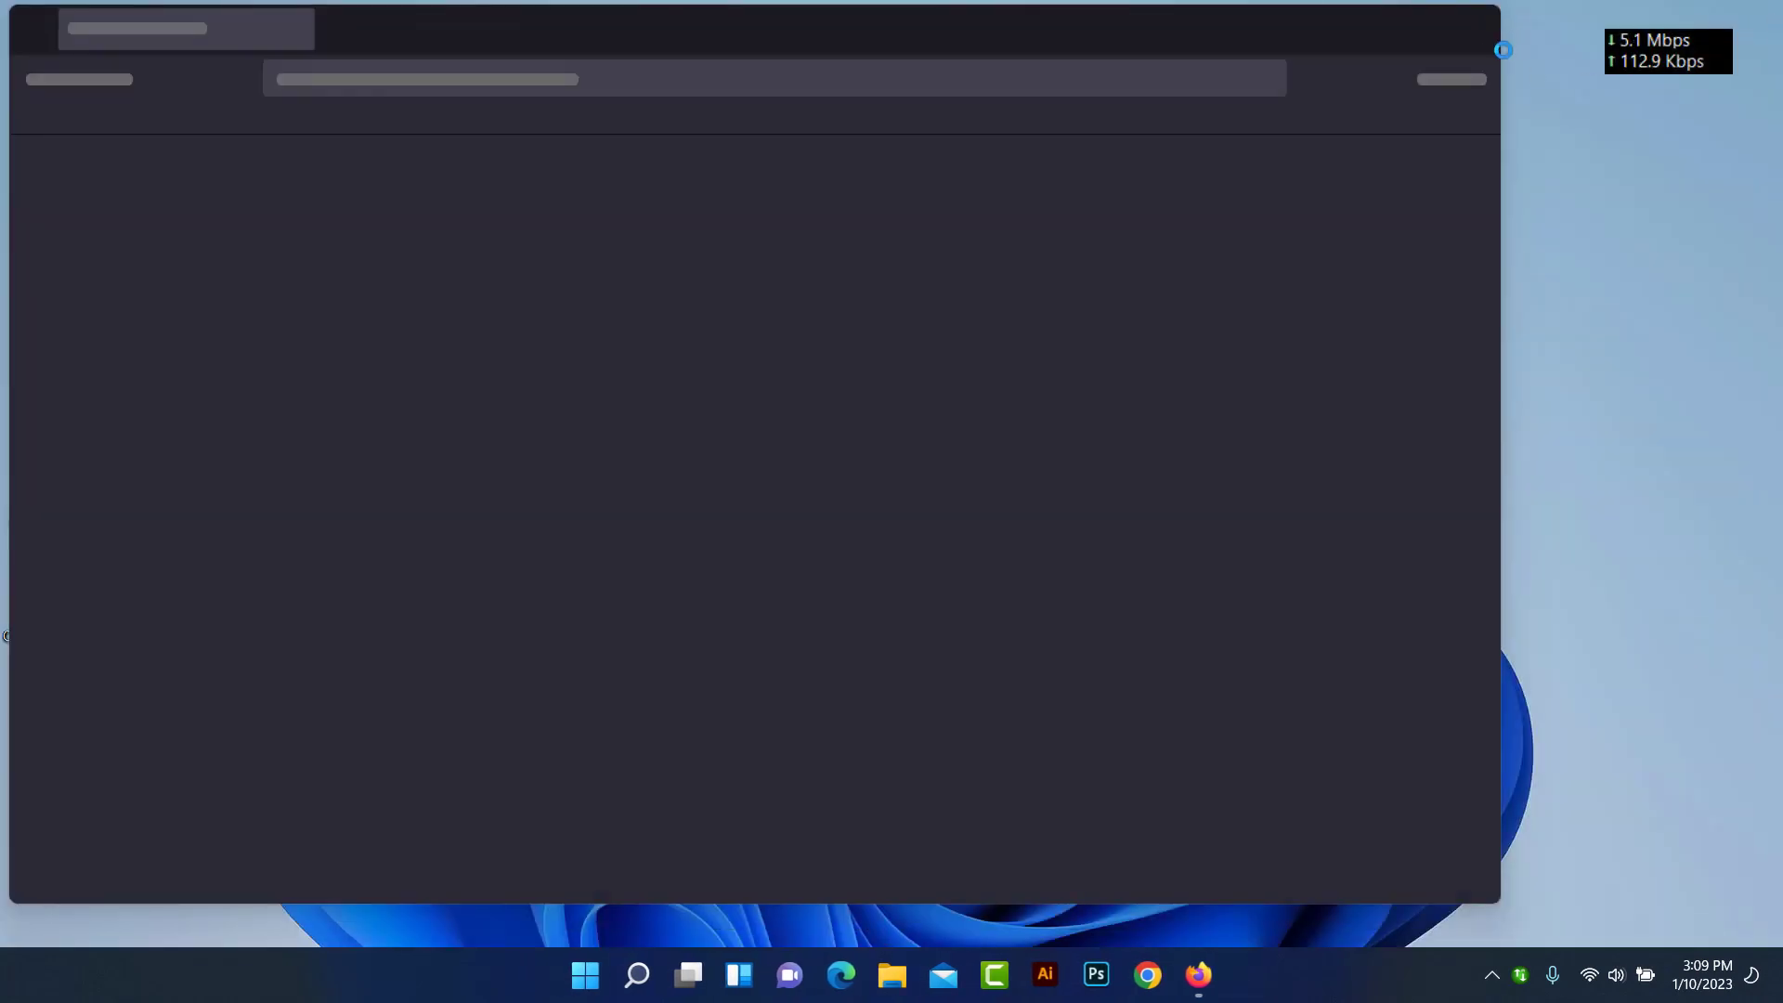
left_click_drag(1649, 64, 1374, 988)
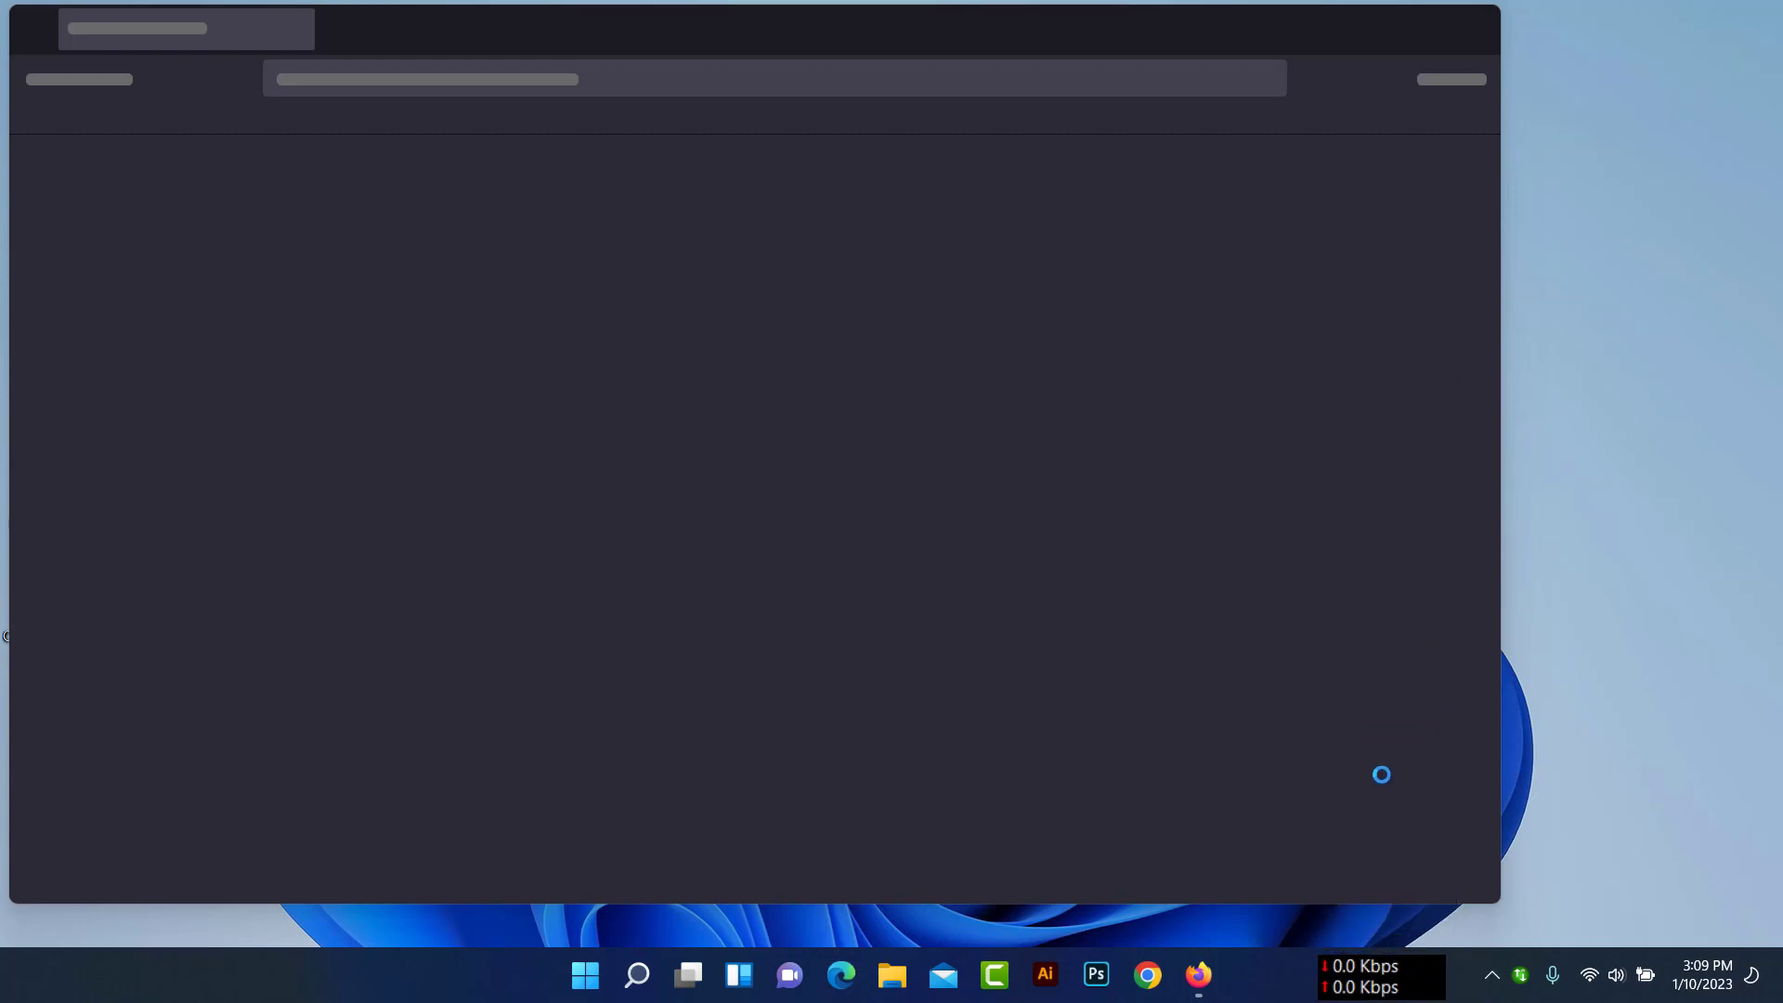
left_click(1200, 981)
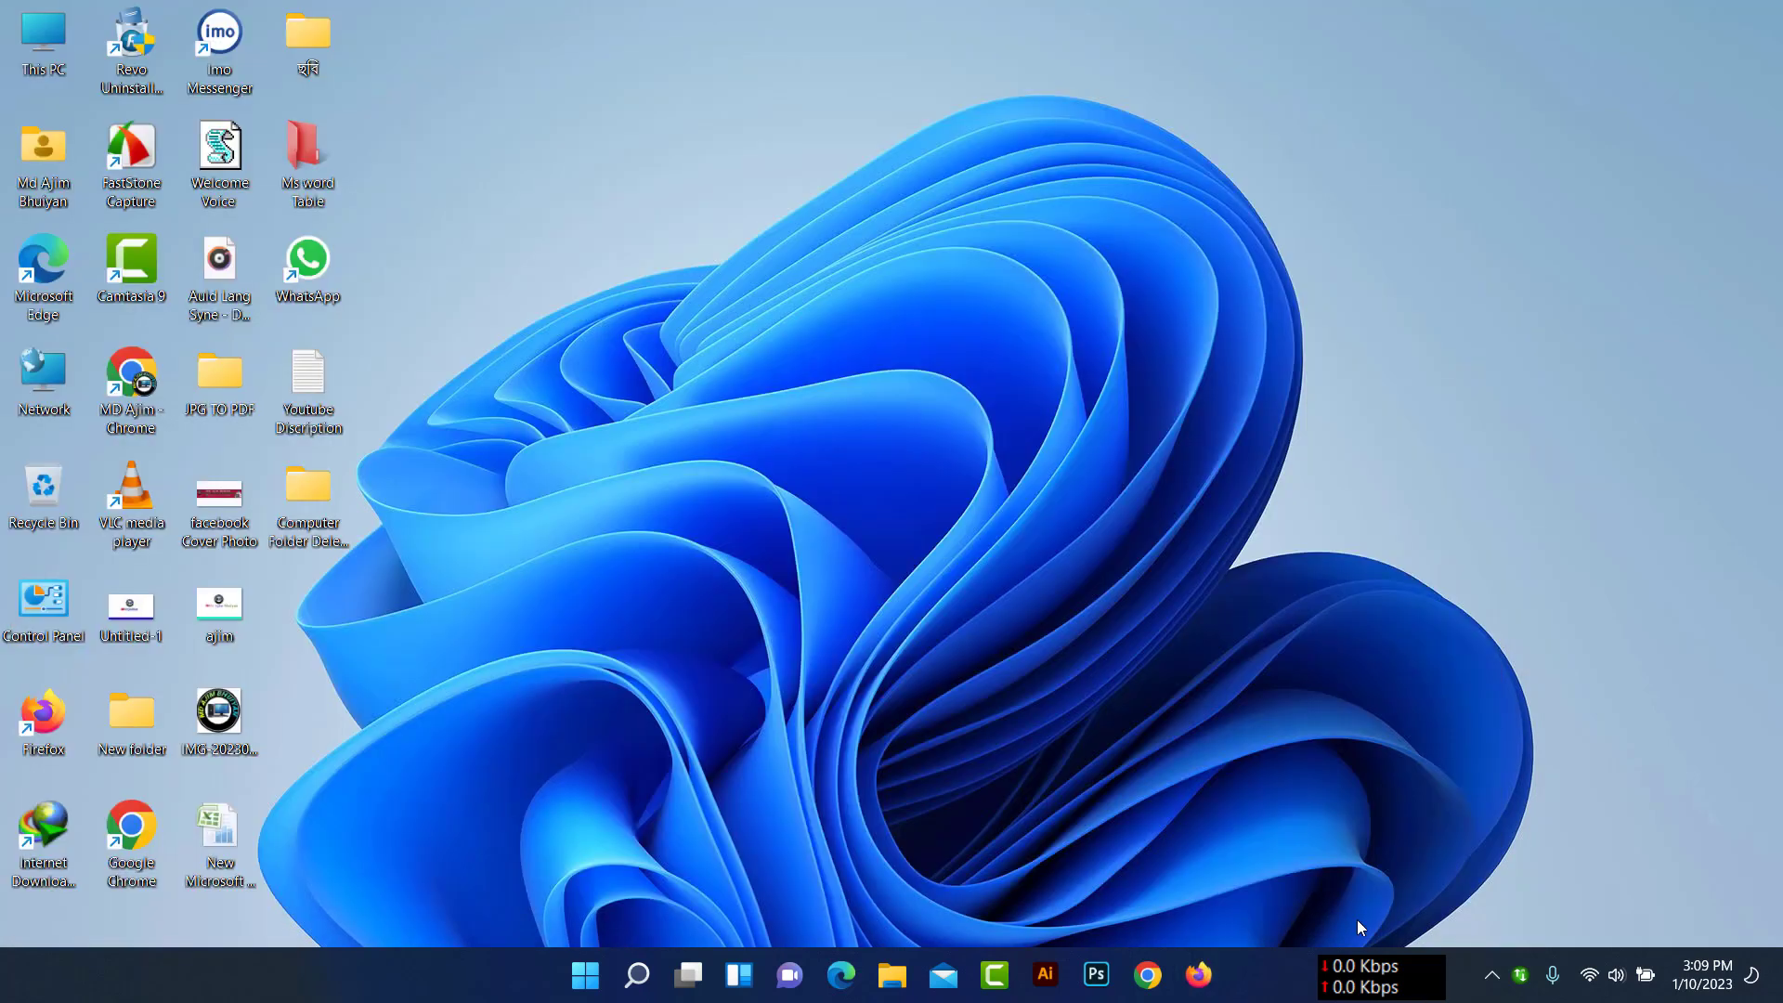
Open the speed meter's settings and set its theme to Transparent
right_click(1388, 986)
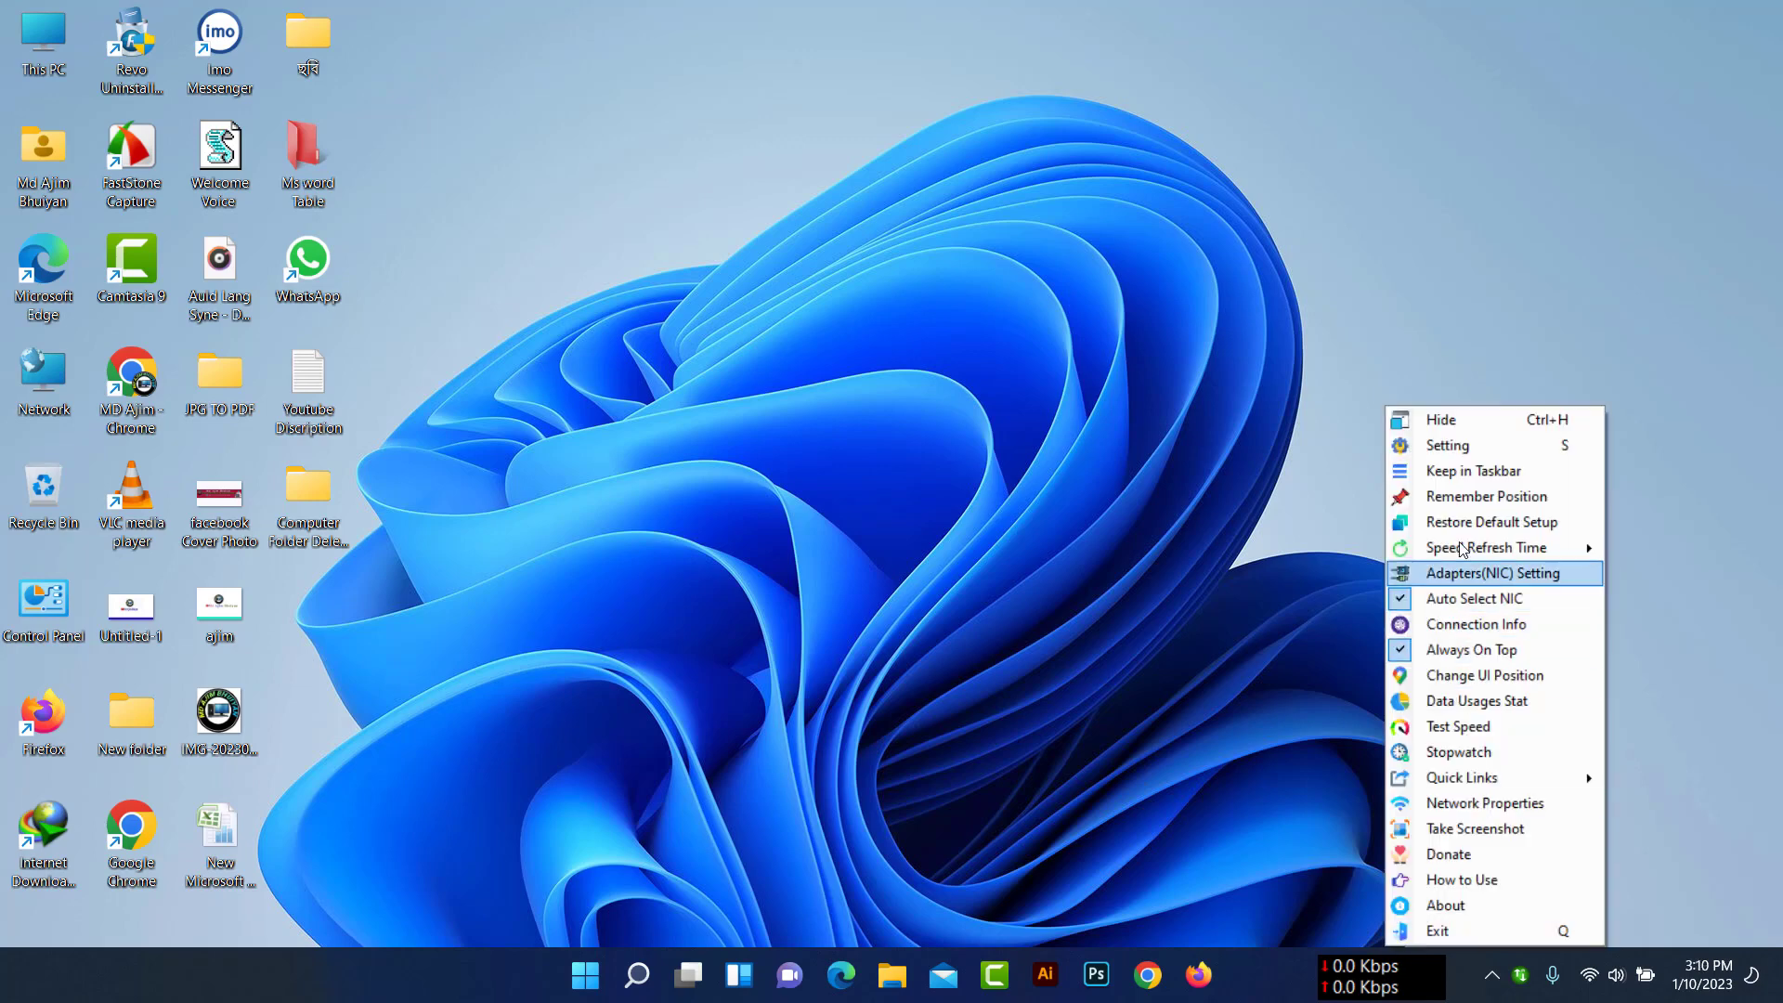
left_click(1447, 444)
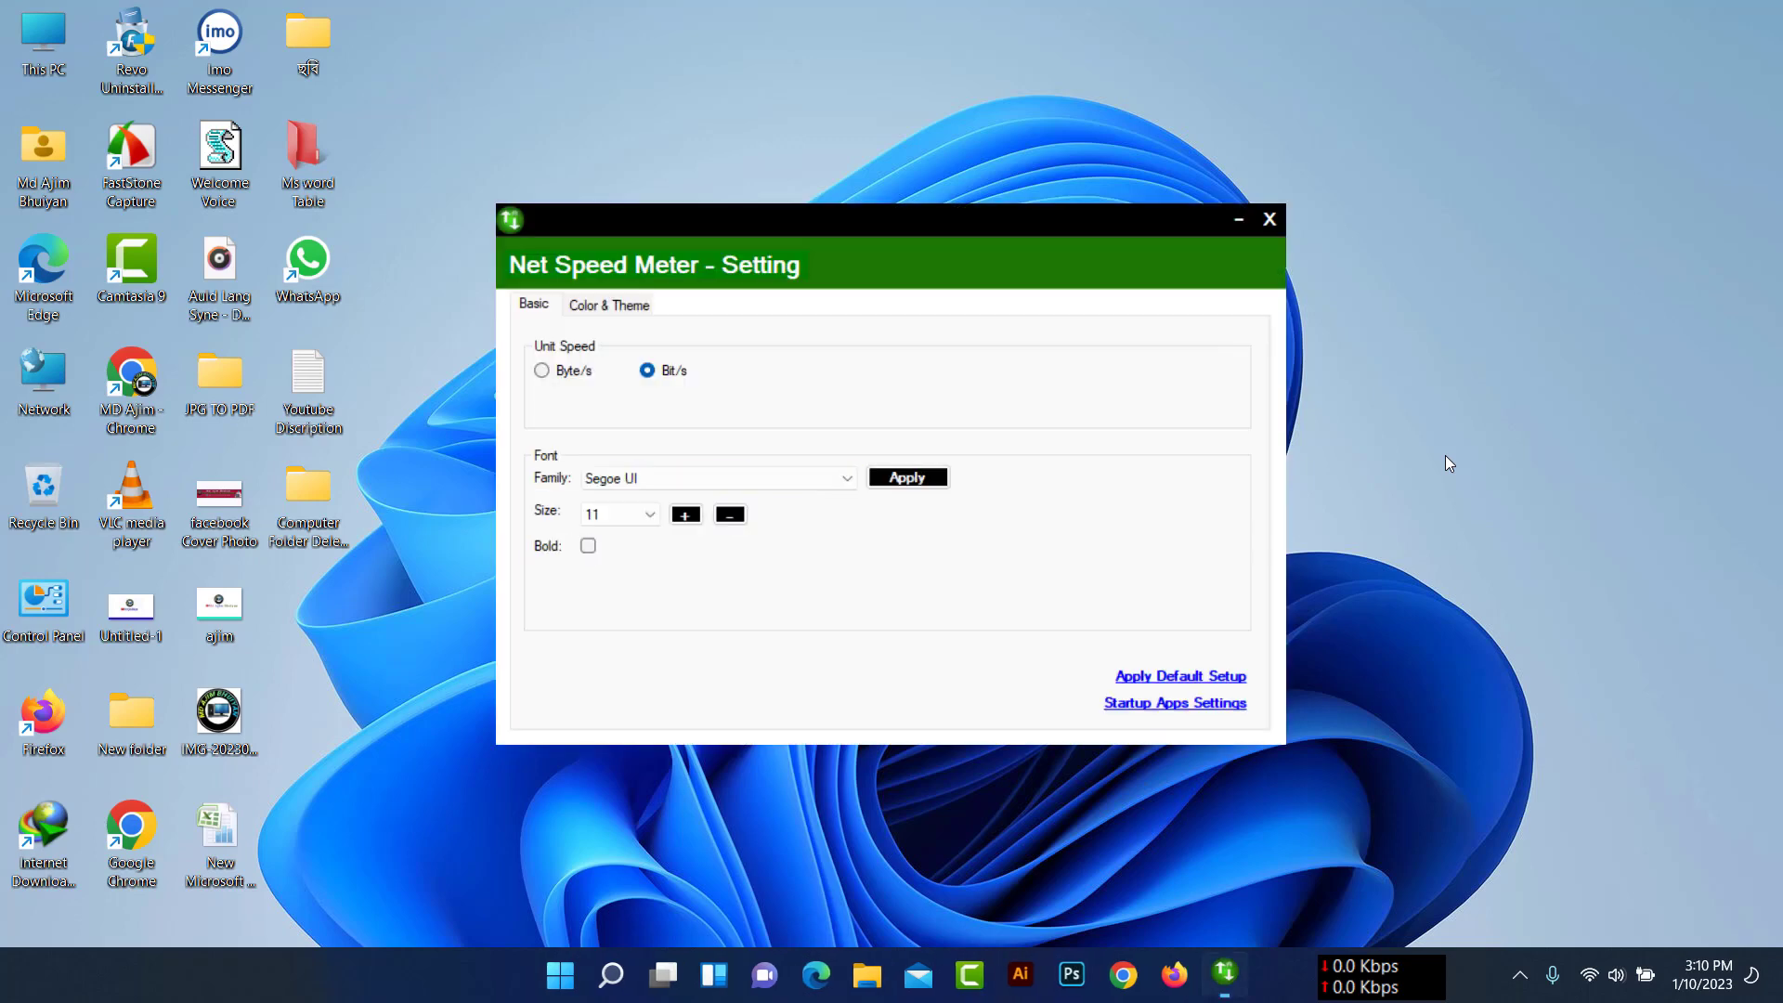
left_click(594, 304)
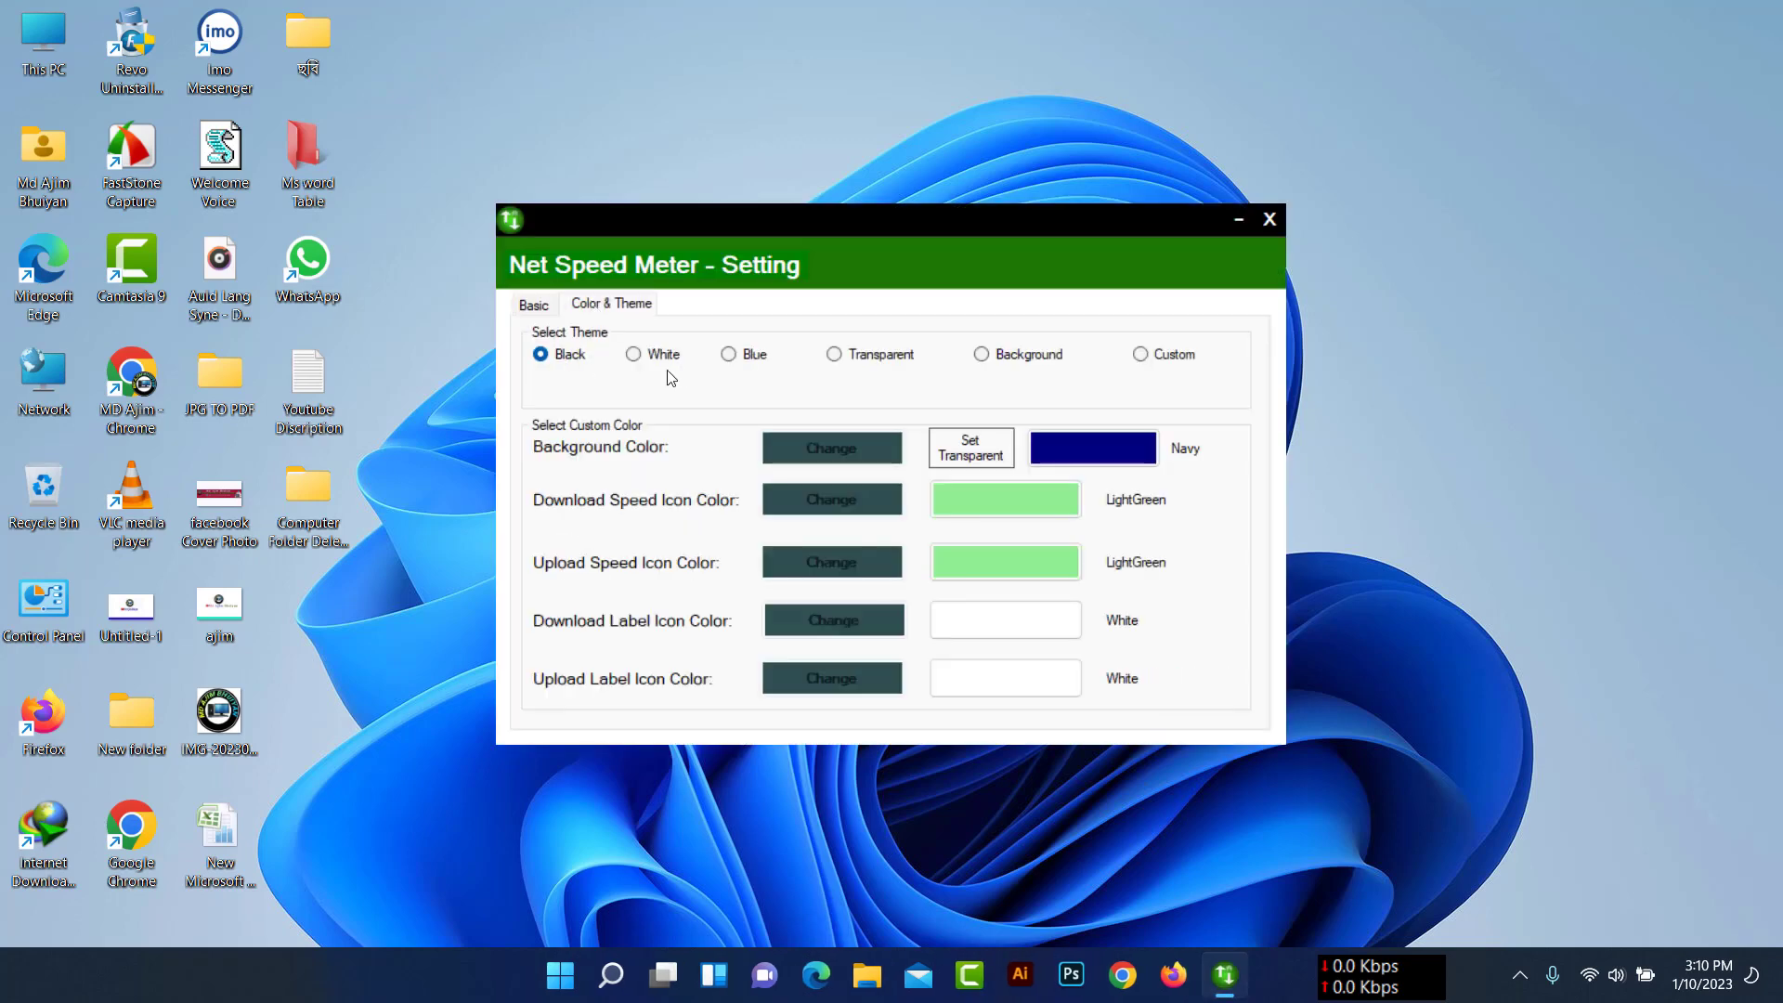
left_click(851, 365)
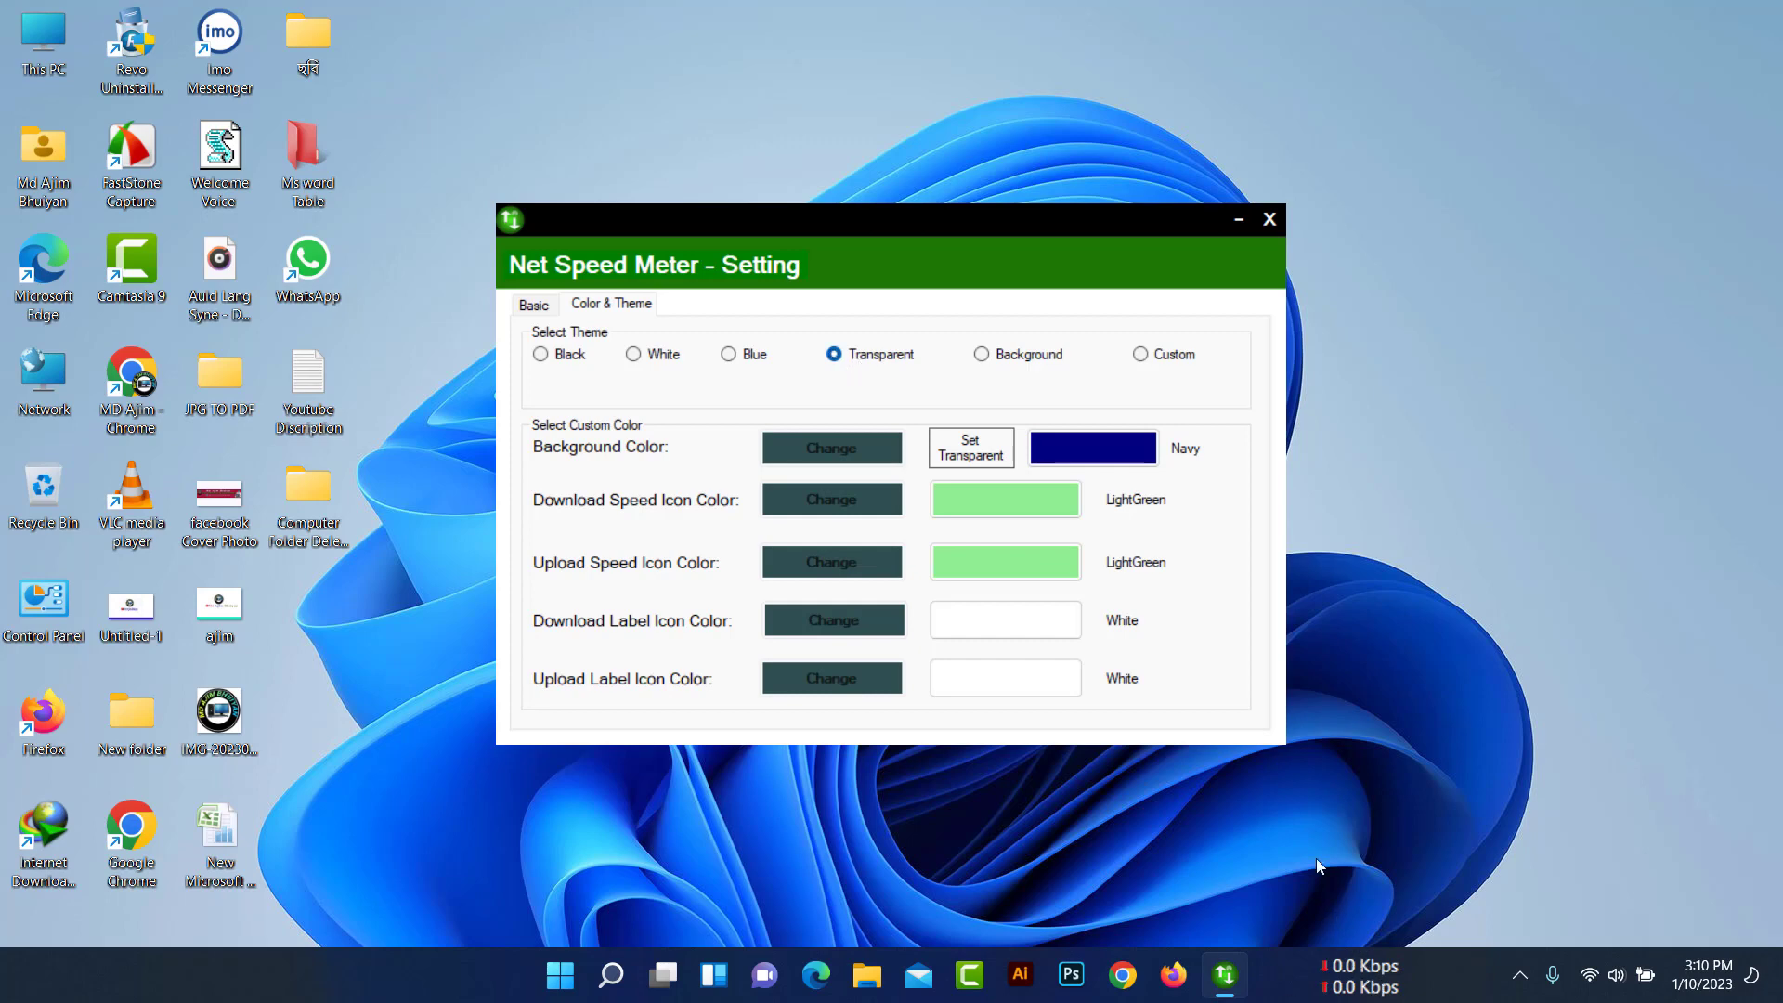
Select SugondhaMJ as the speed meter's font family in the basic settings
left_click(535, 307)
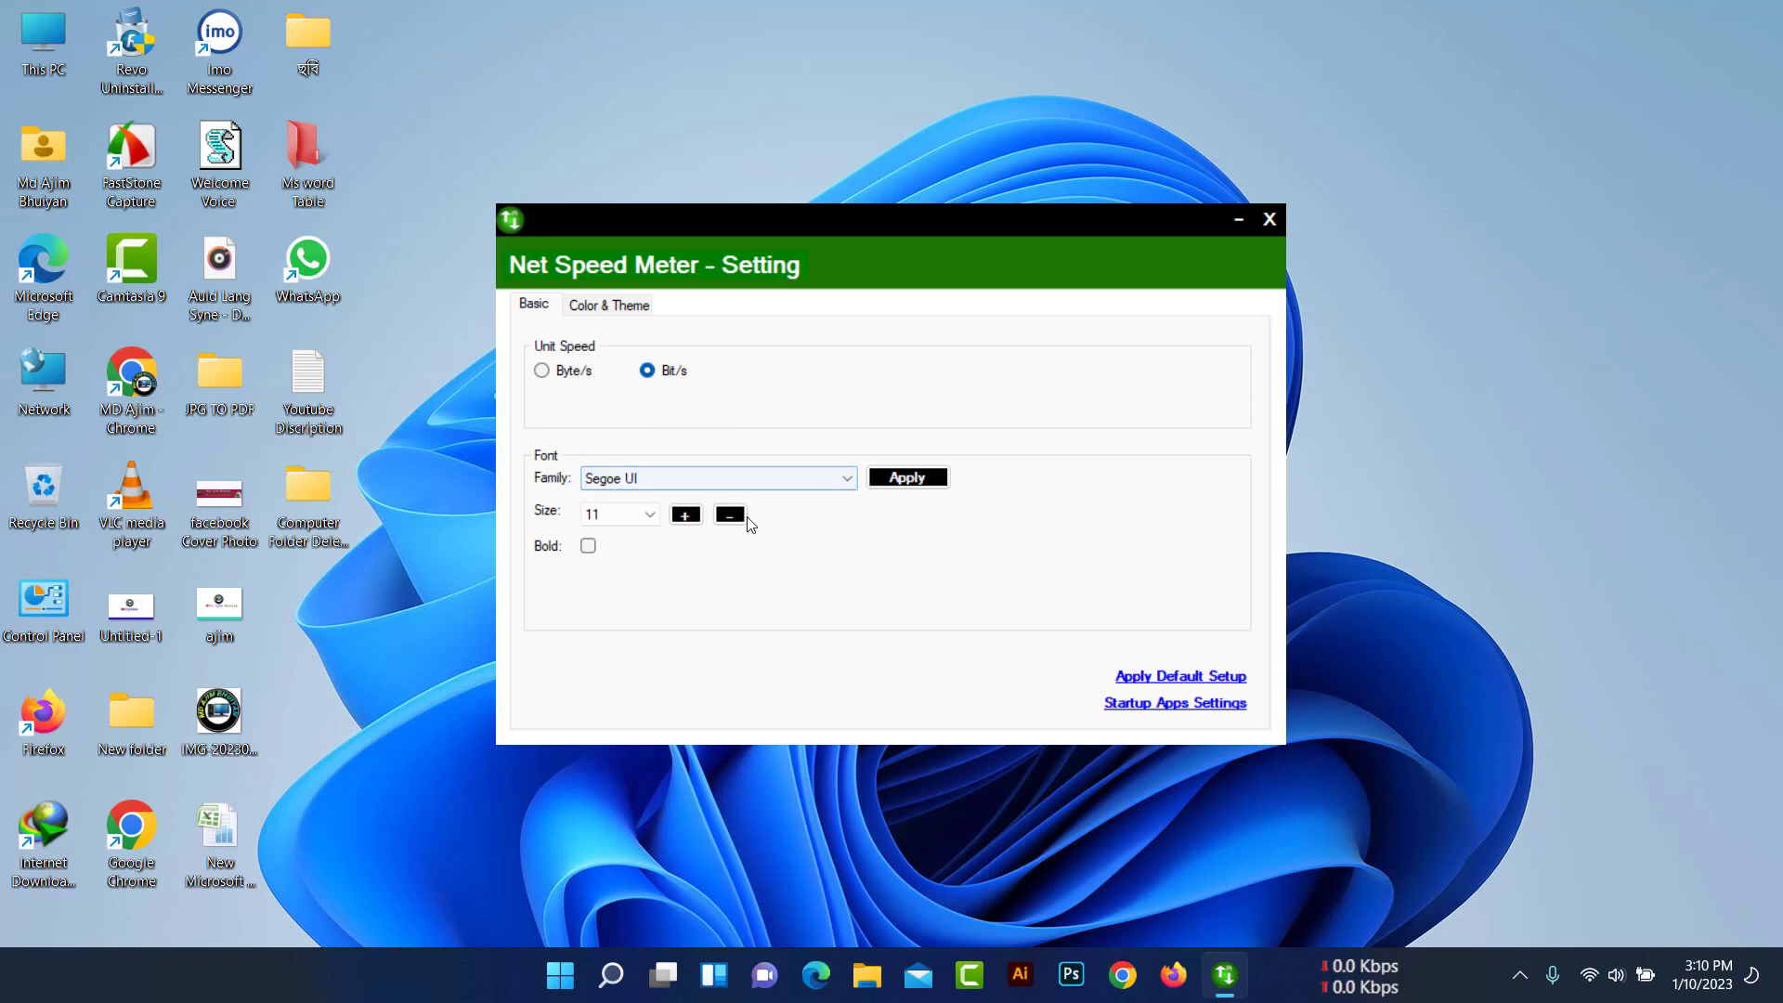
left_click(849, 481)
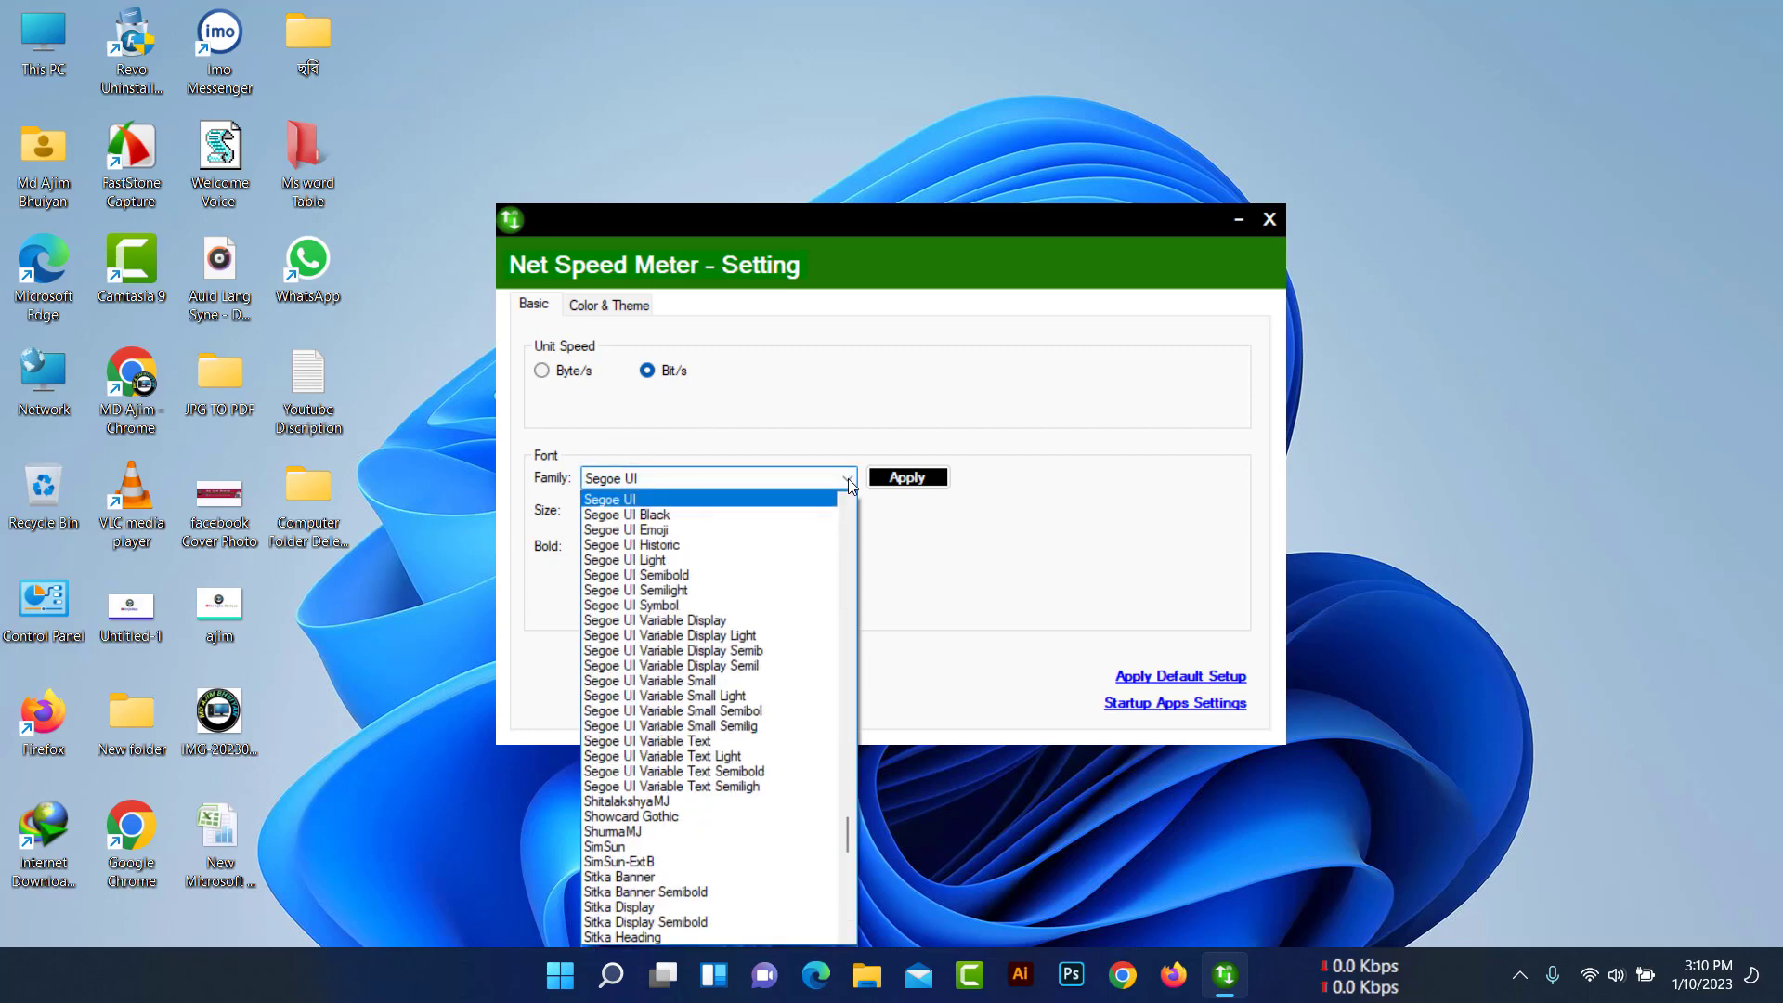
left_click(849, 477)
left_click(778, 484)
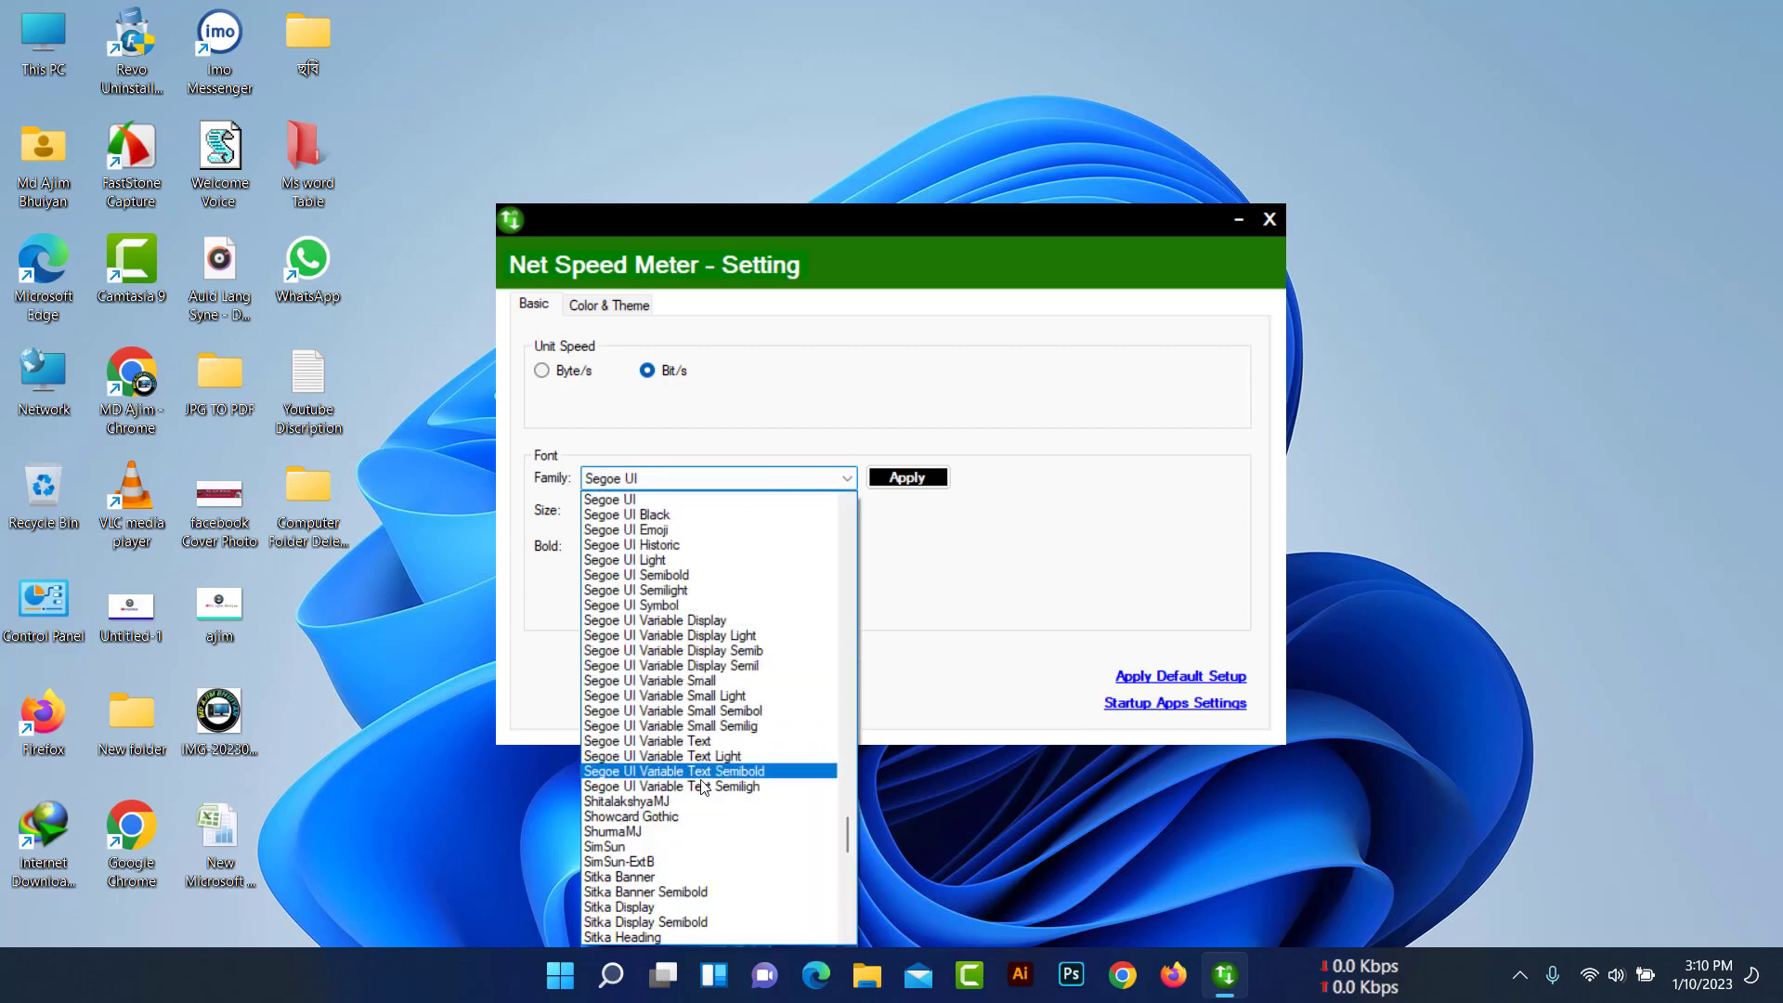
scroll(704, 817, "down", 7)
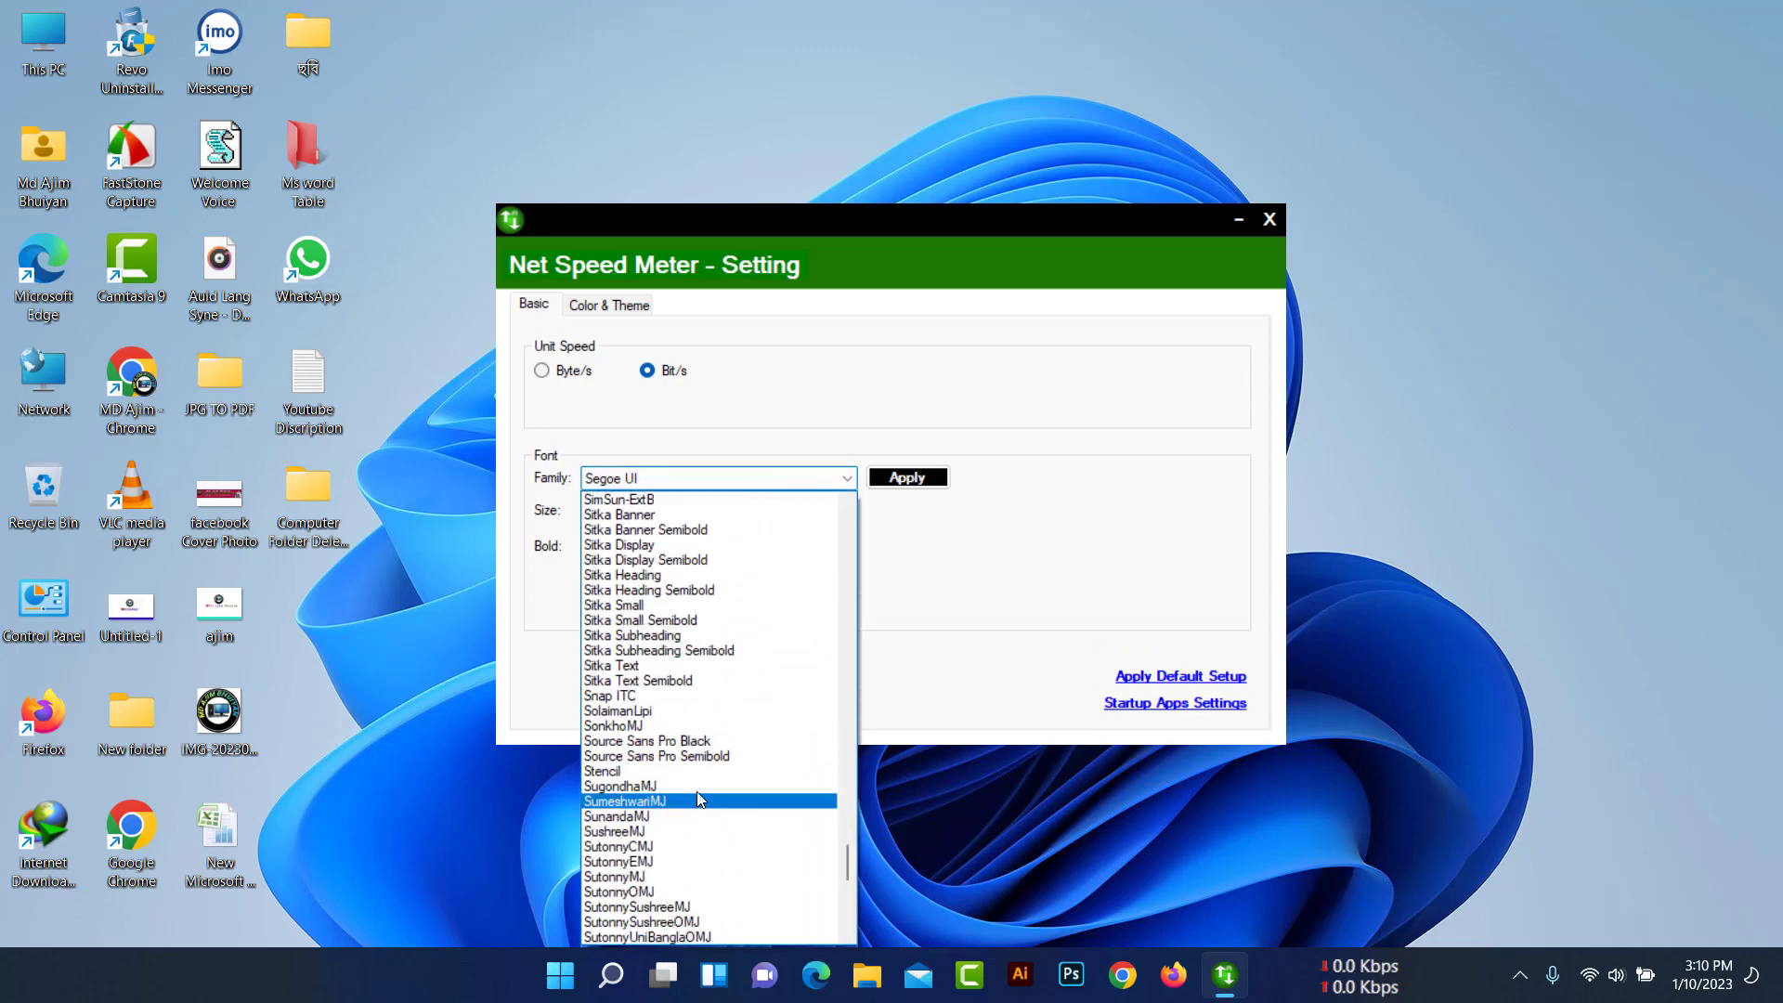
left_click(698, 787)
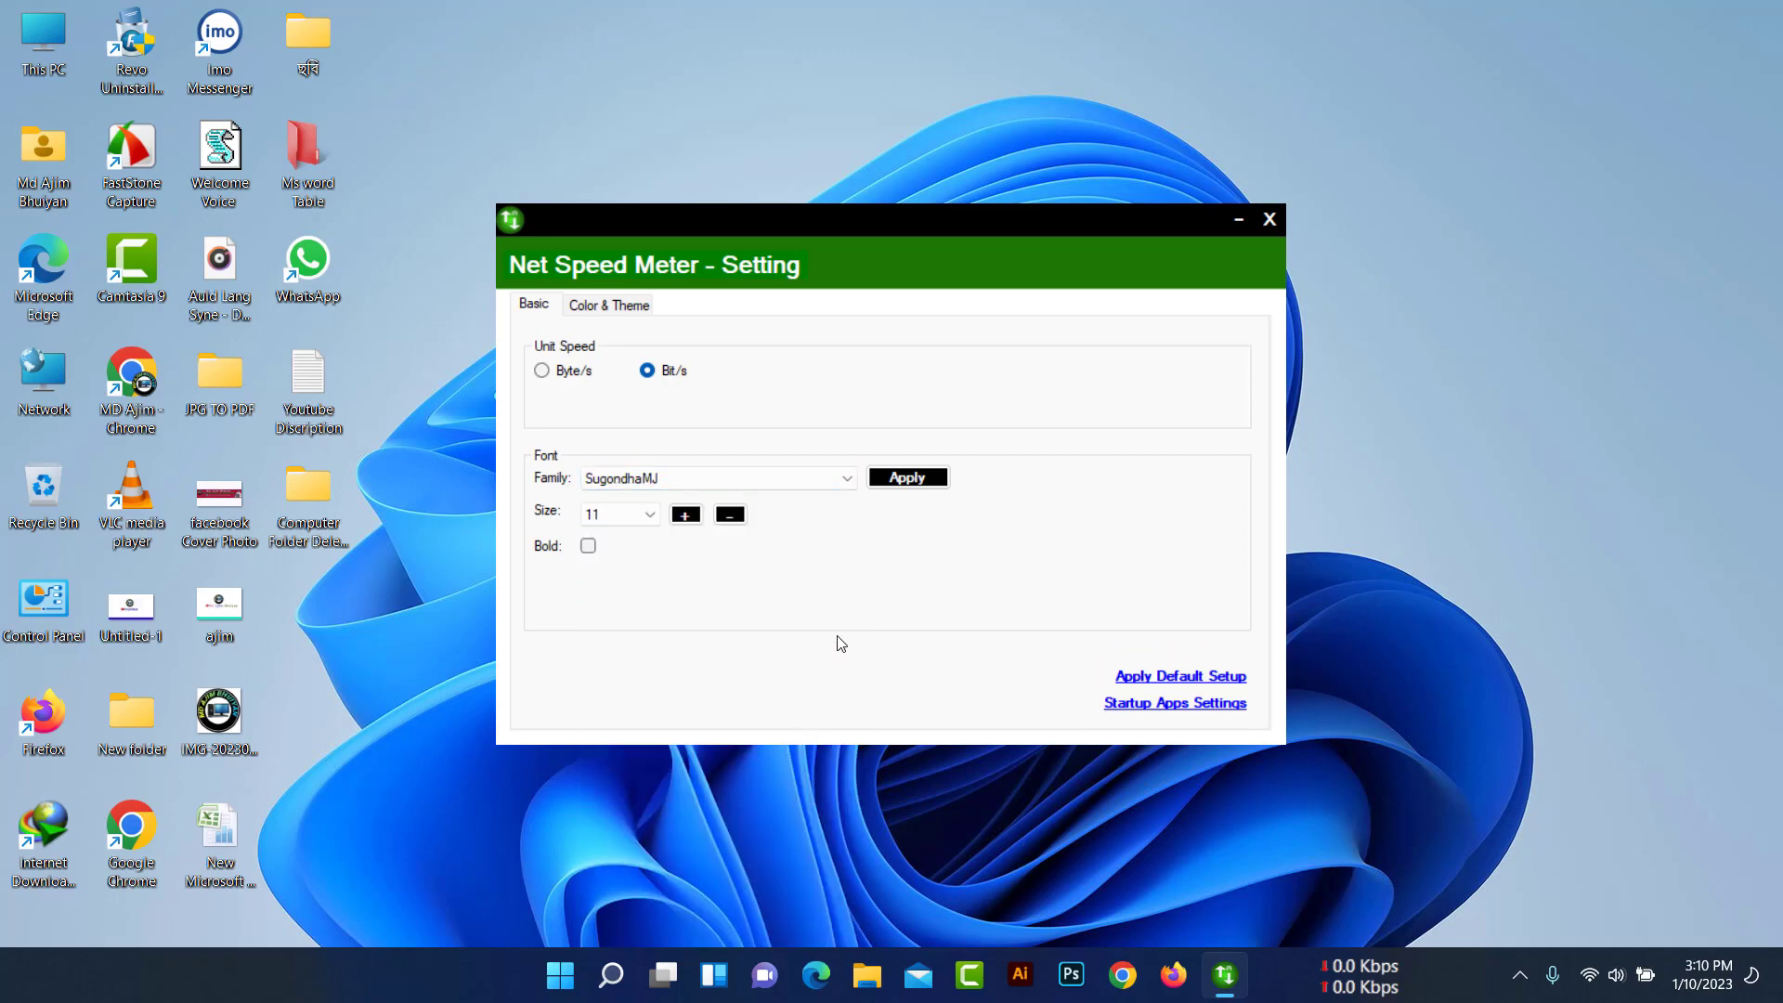
Try font sizes 27, 11 and 15 for the speed meter
left_click(650, 514)
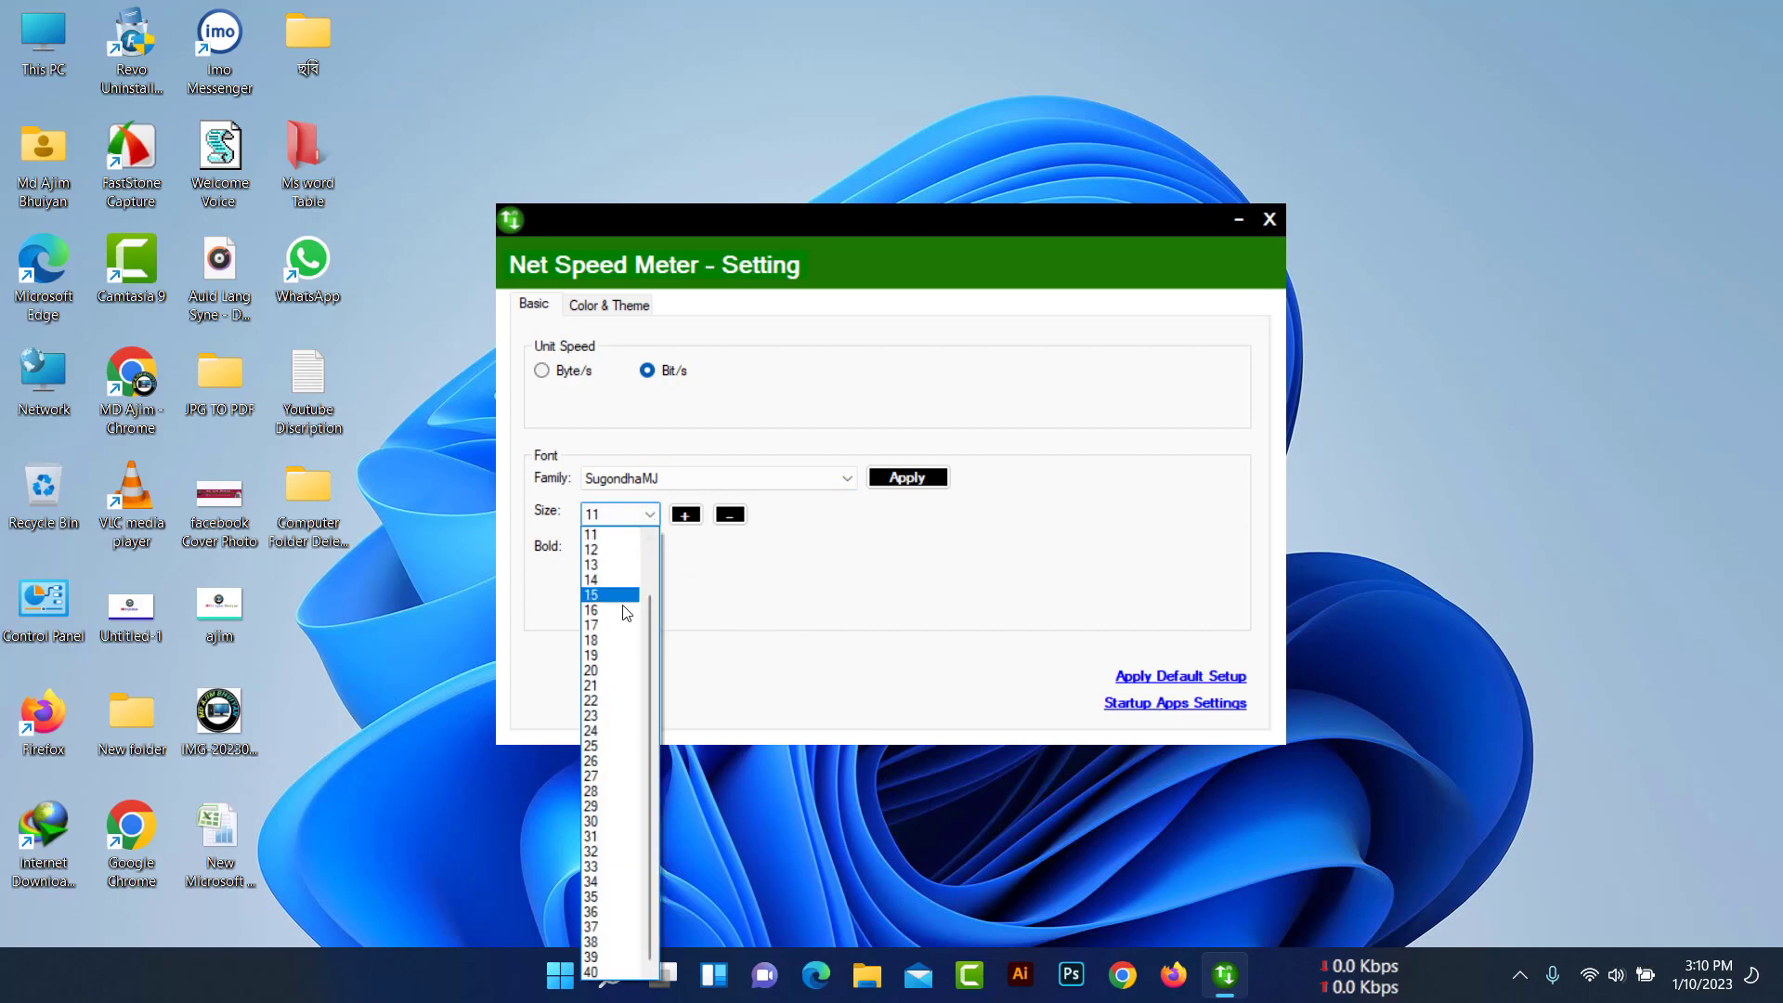
left_click(599, 776)
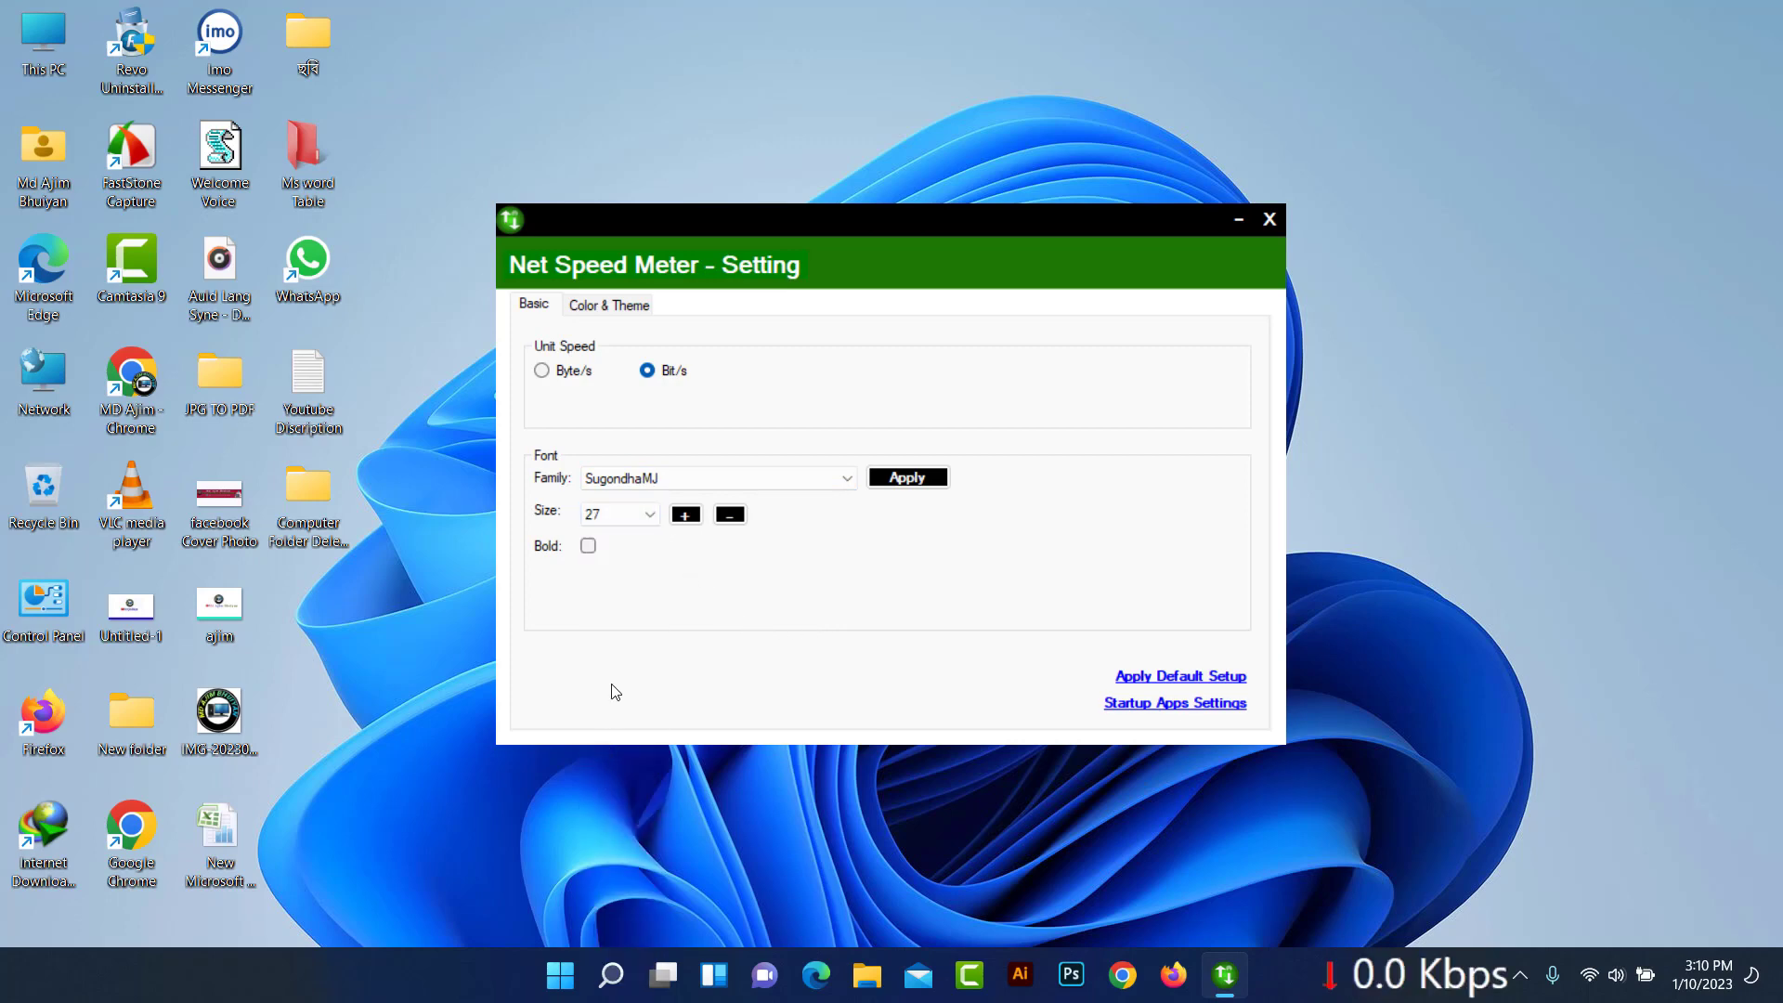
left_click(650, 527)
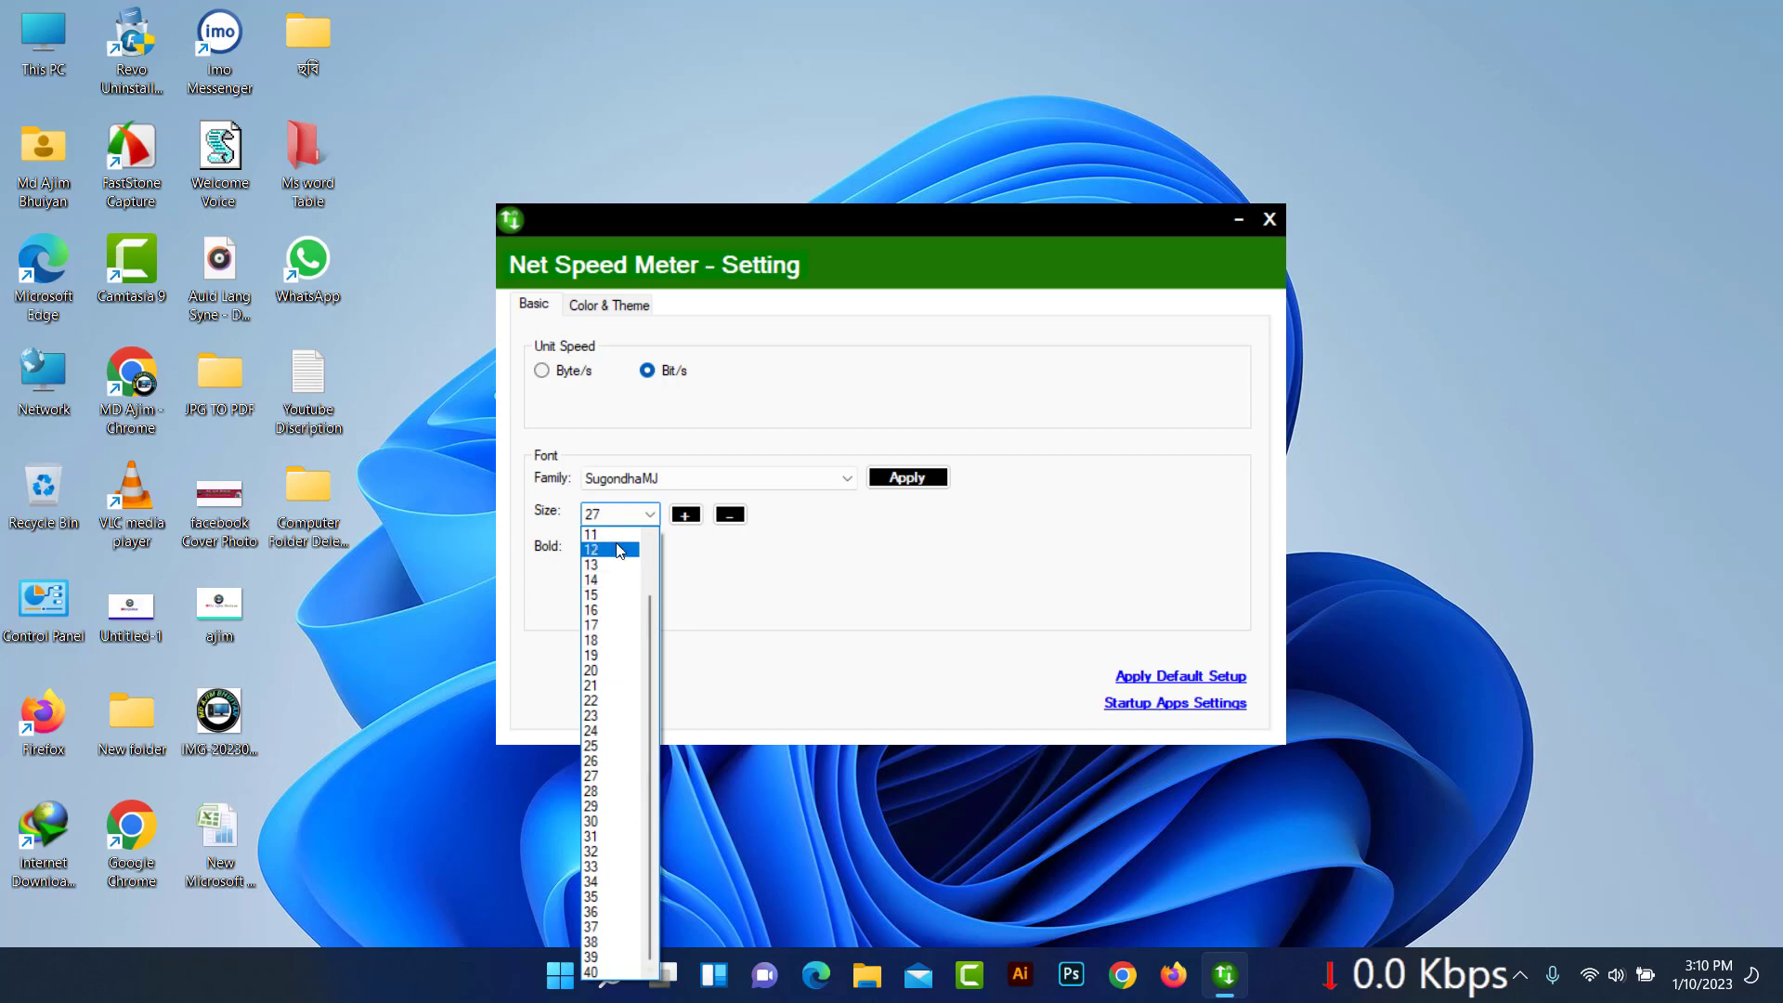
left_click(617, 535)
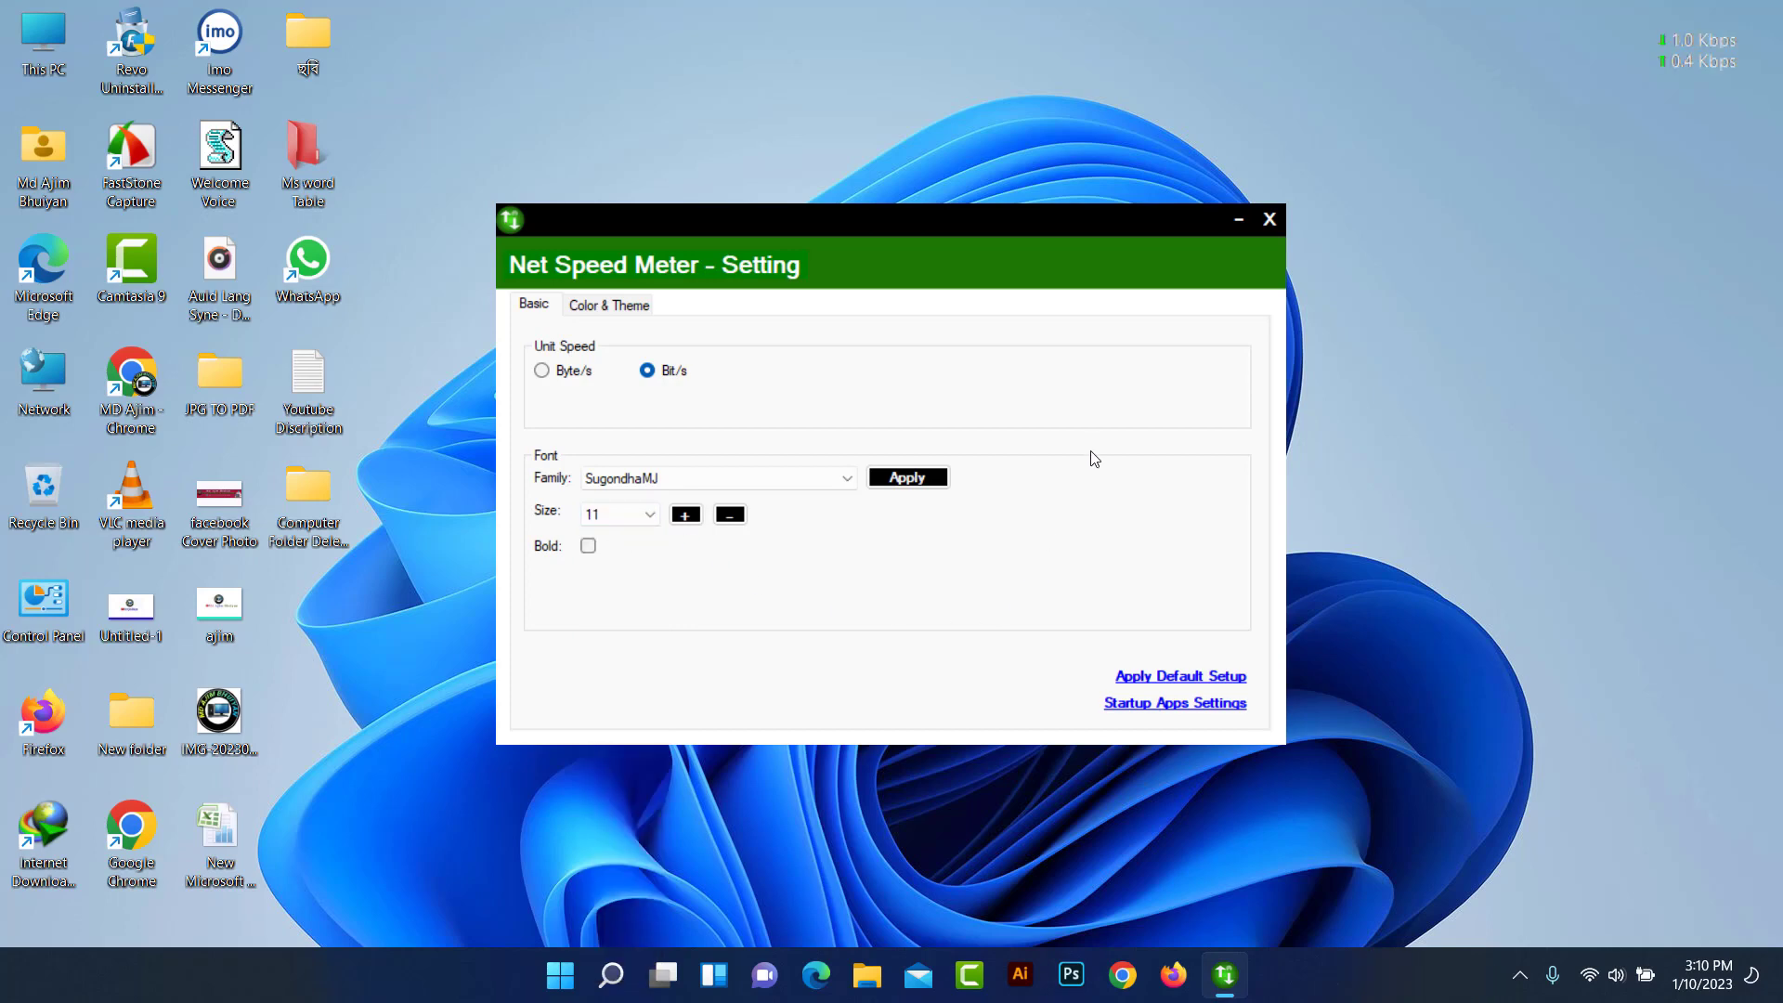
left_click(650, 514)
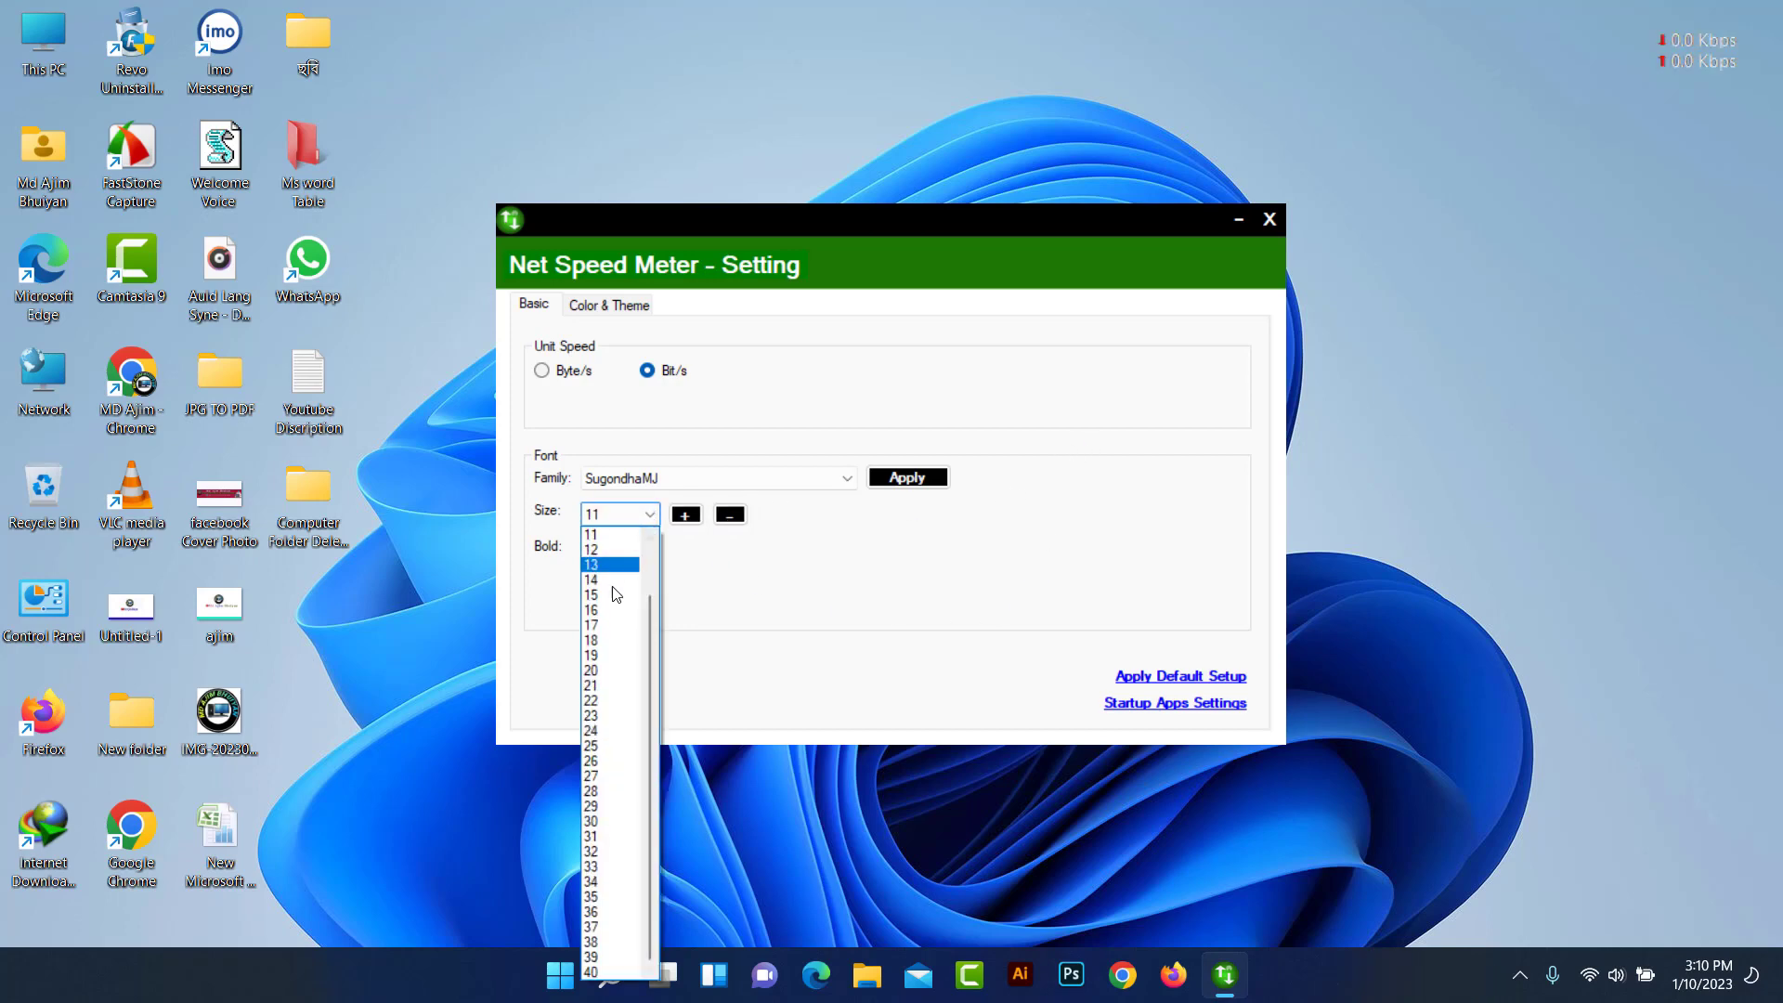
left_click(606, 600)
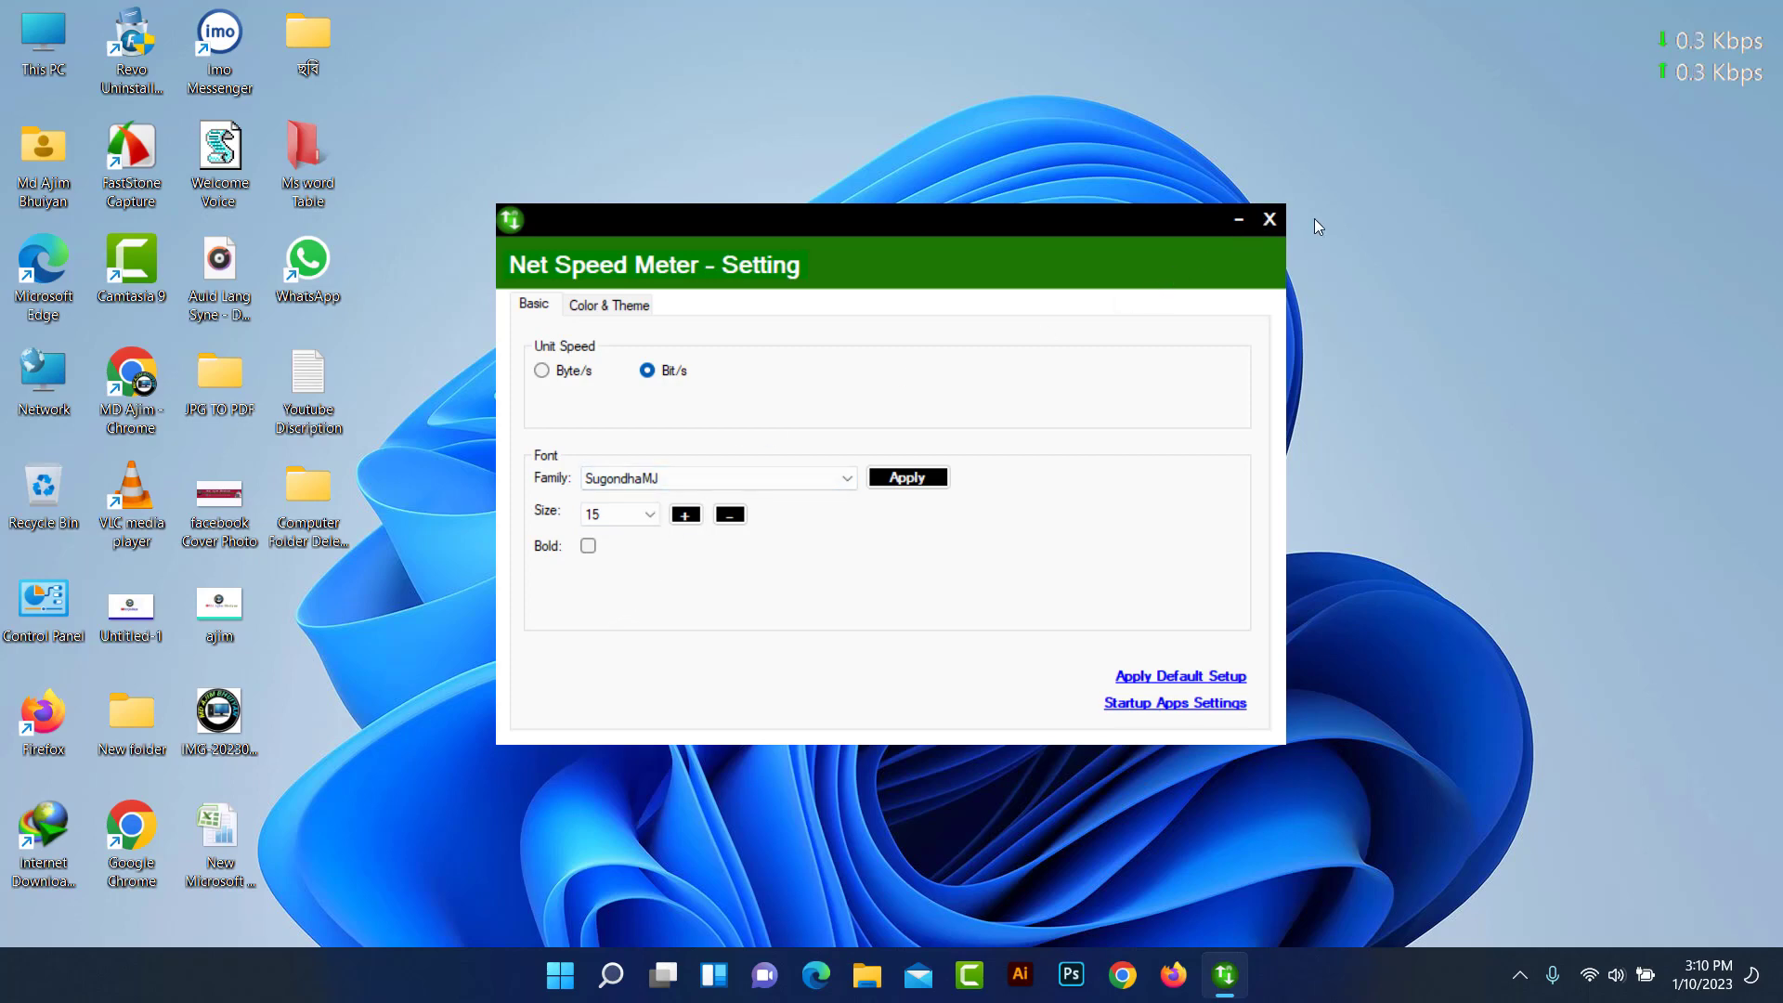
Restore the speed meter's font to Segoe UI at size 11, close the settings and refresh the desktop
left_click(1179, 677)
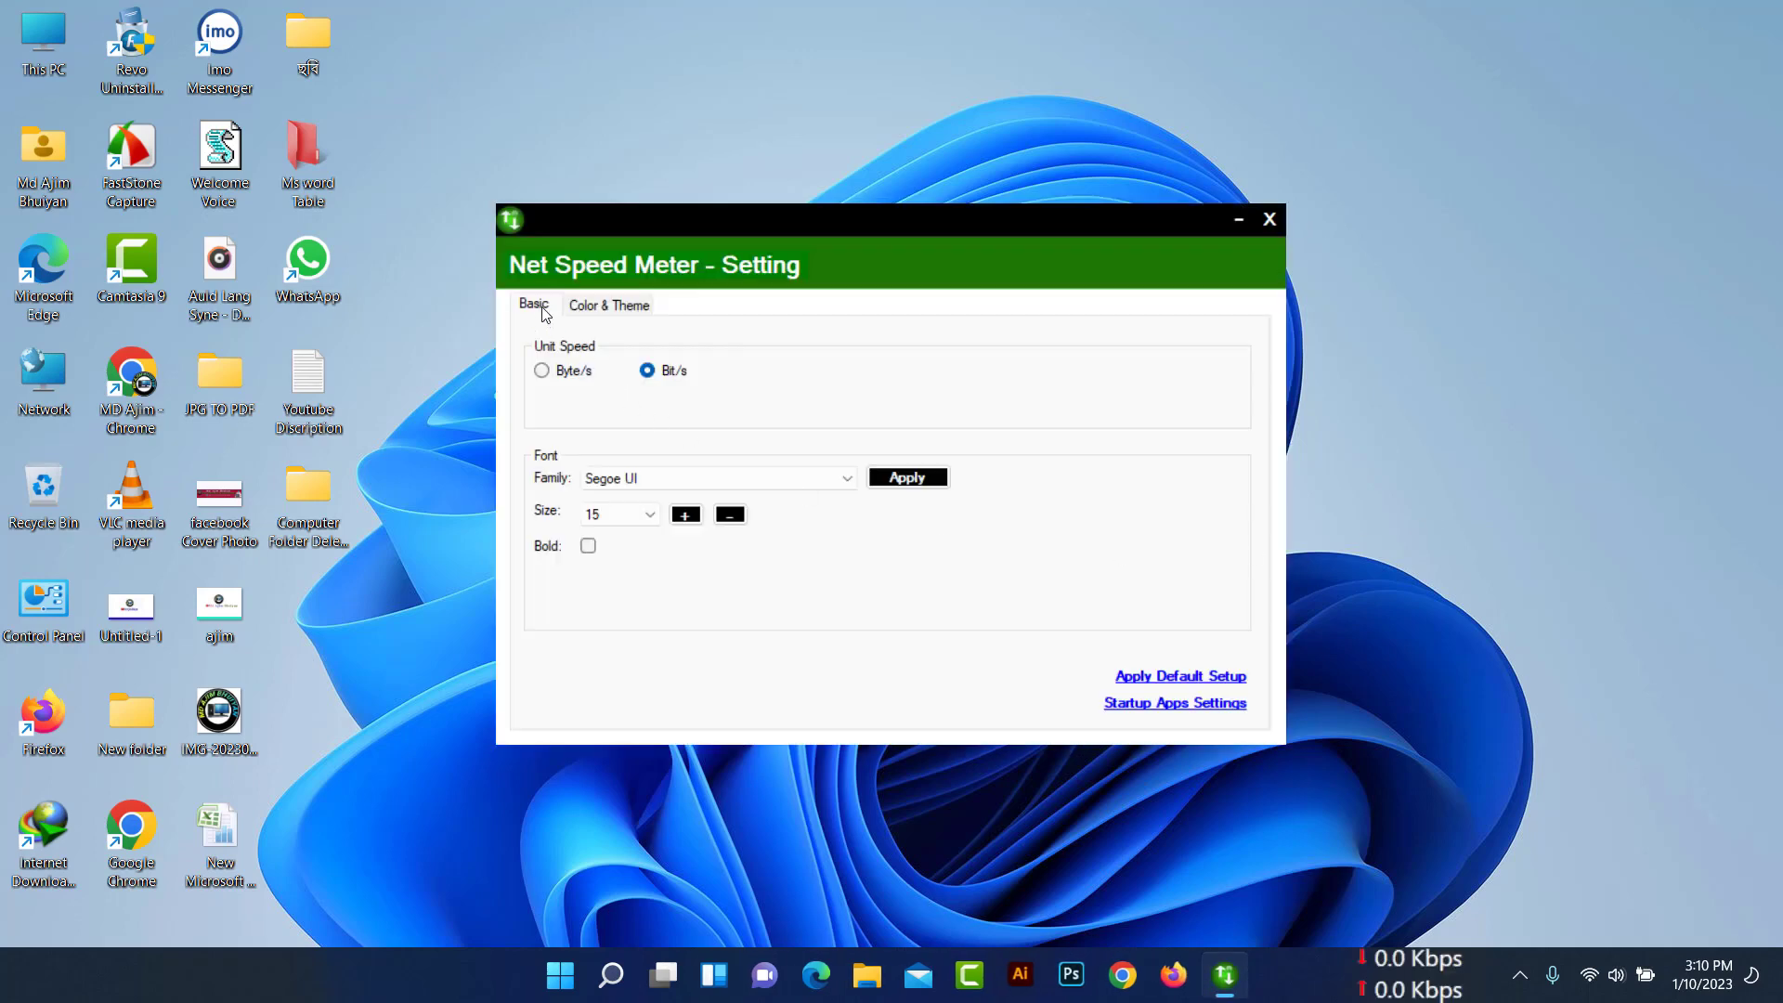
left_click(650, 513)
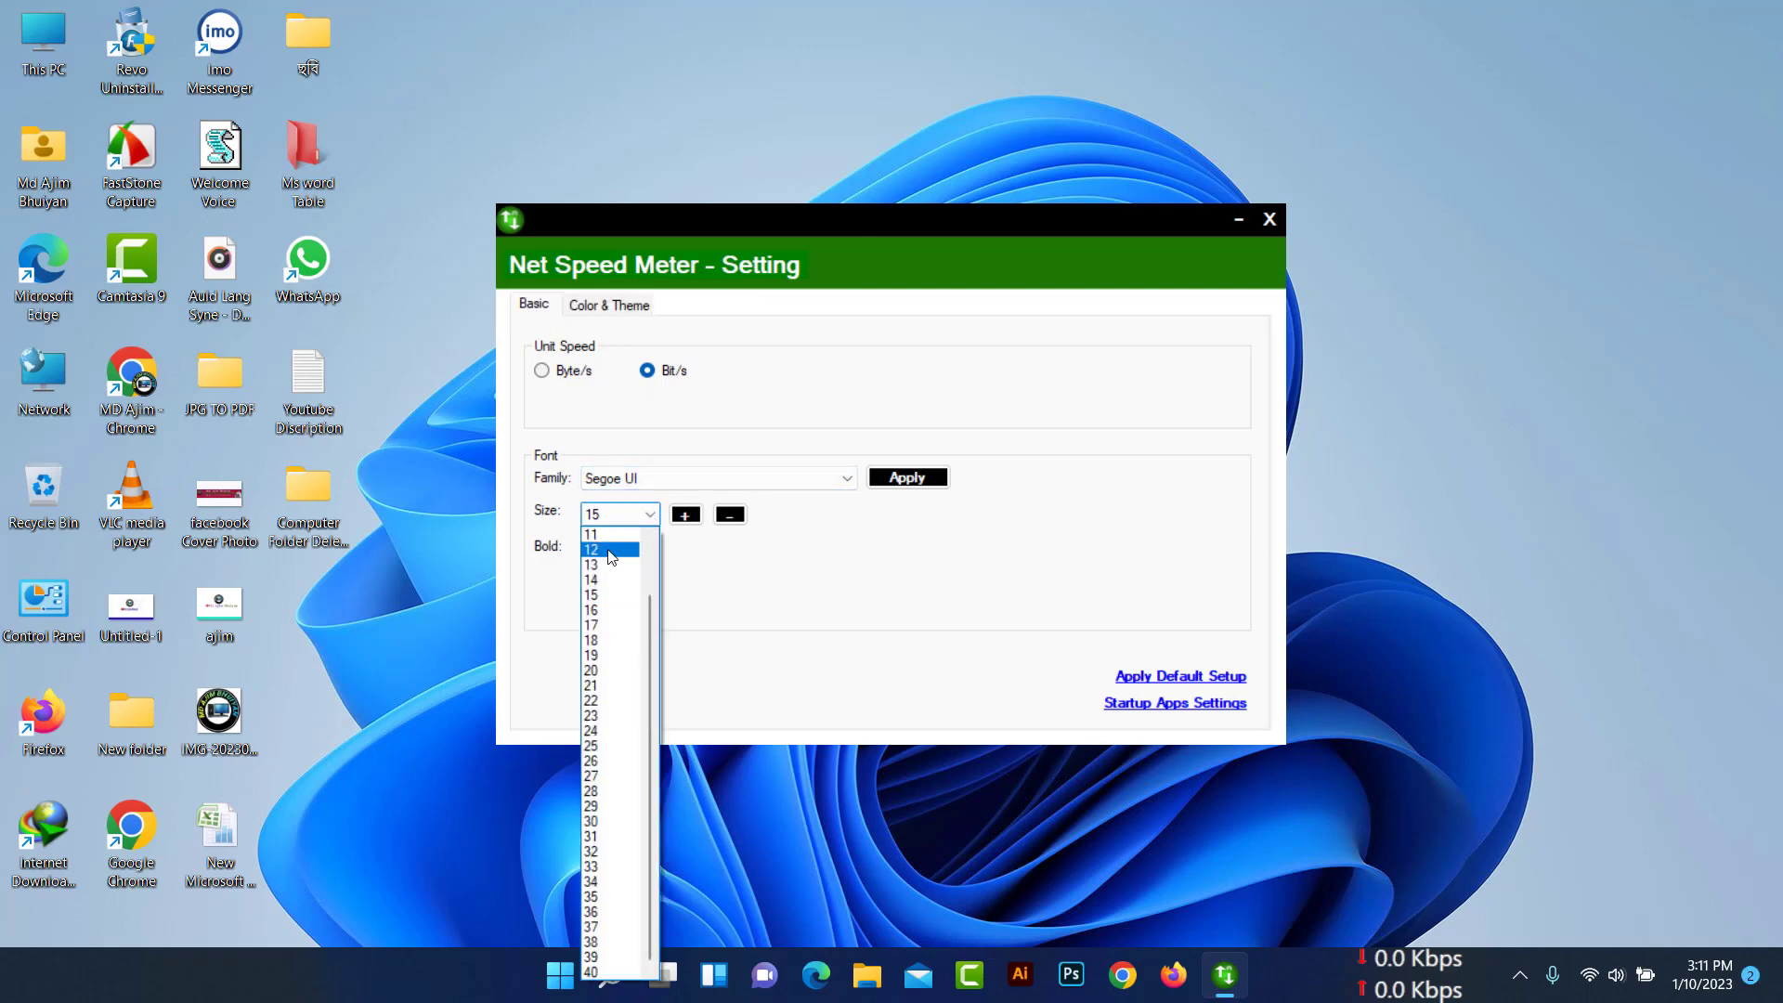
left_click(609, 535)
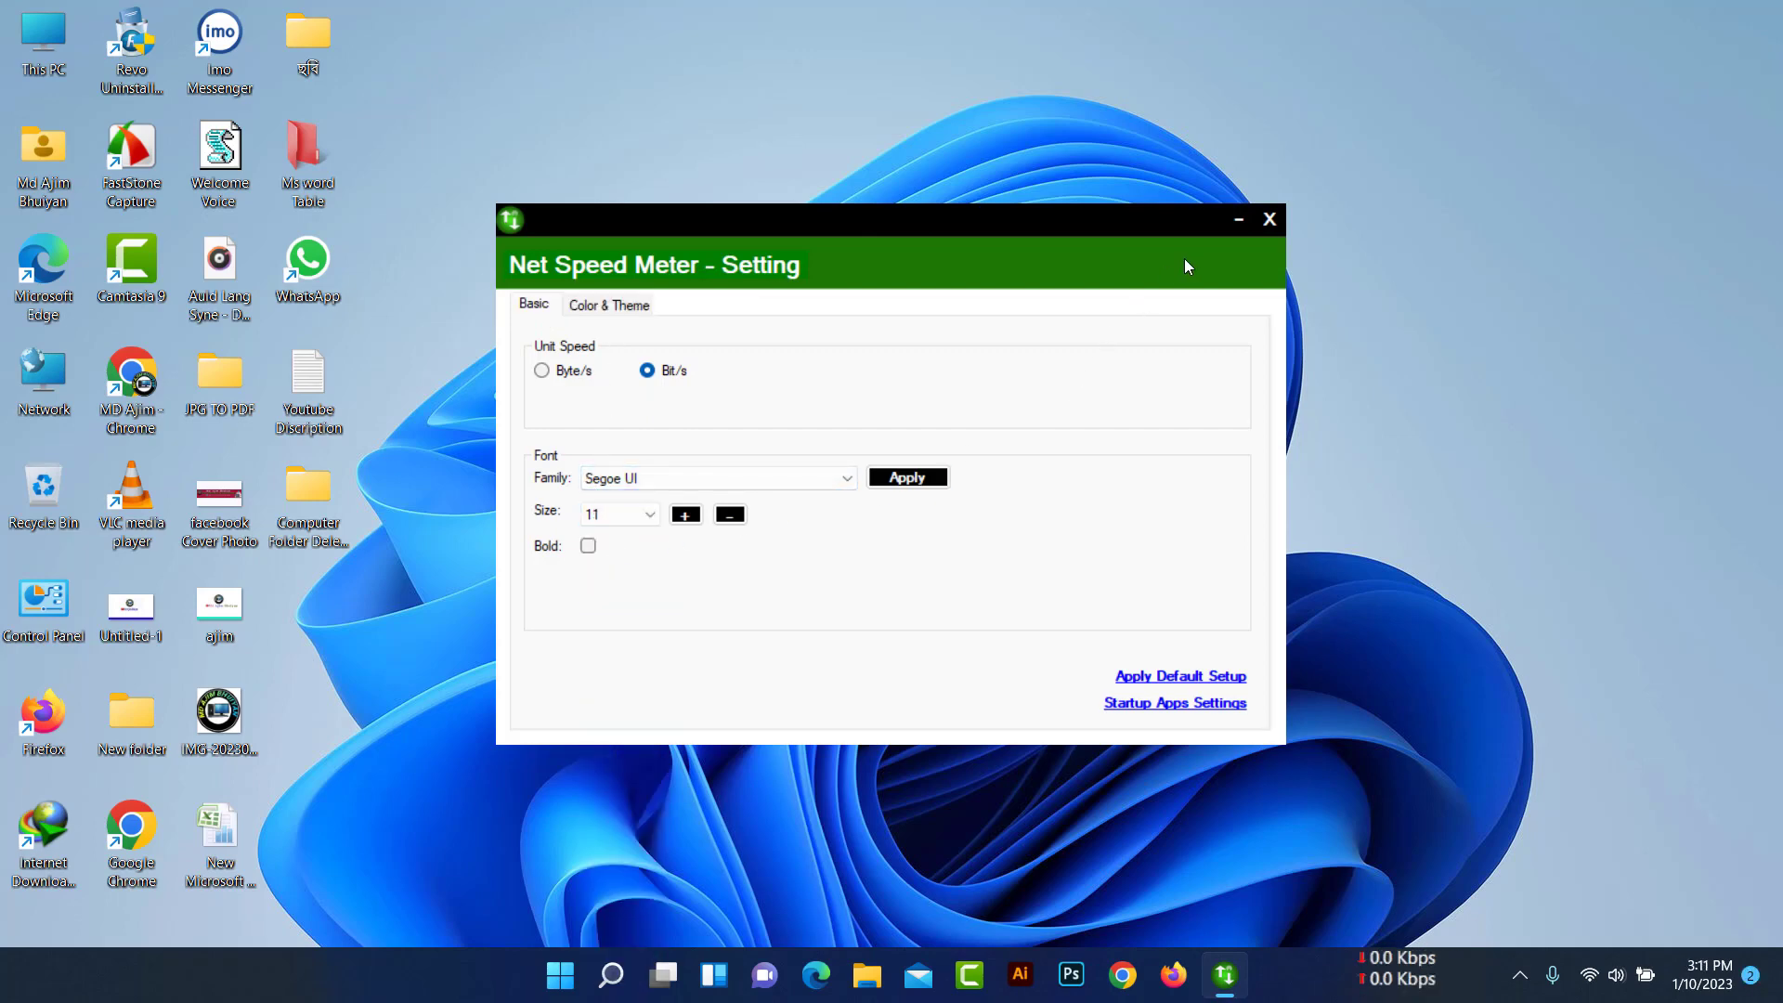
left_click(1269, 220)
right_click(1119, 243)
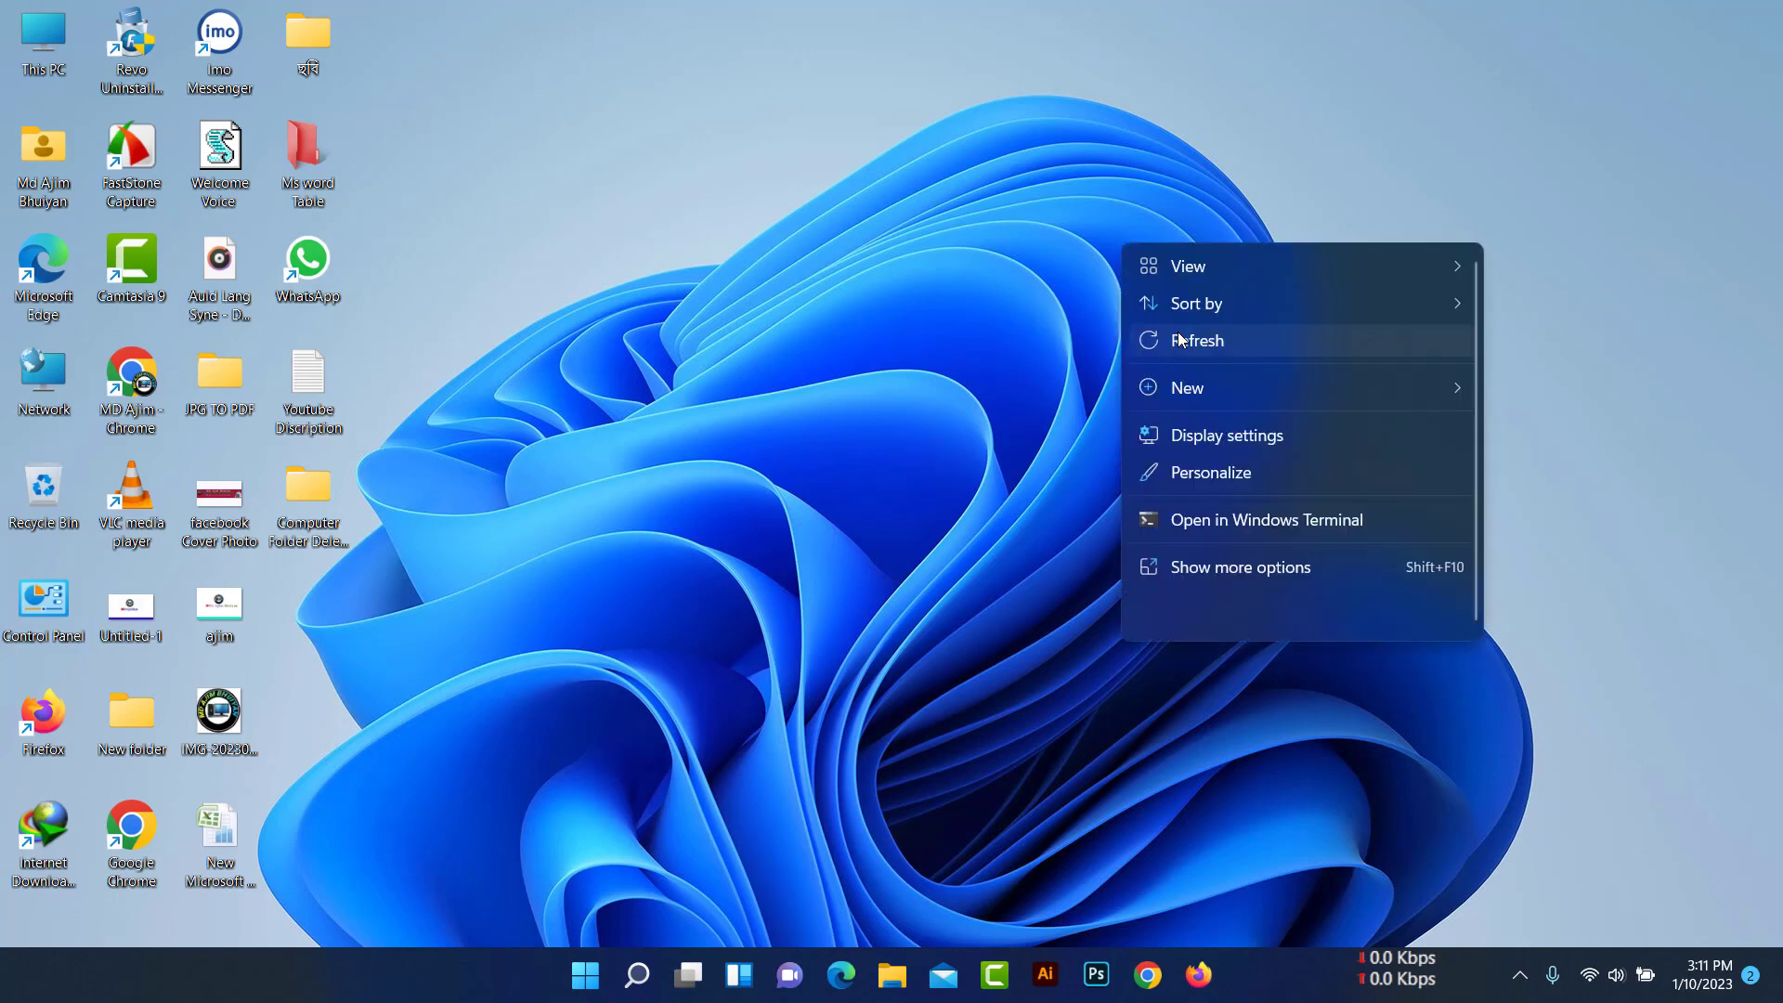
left_click(1170, 342)
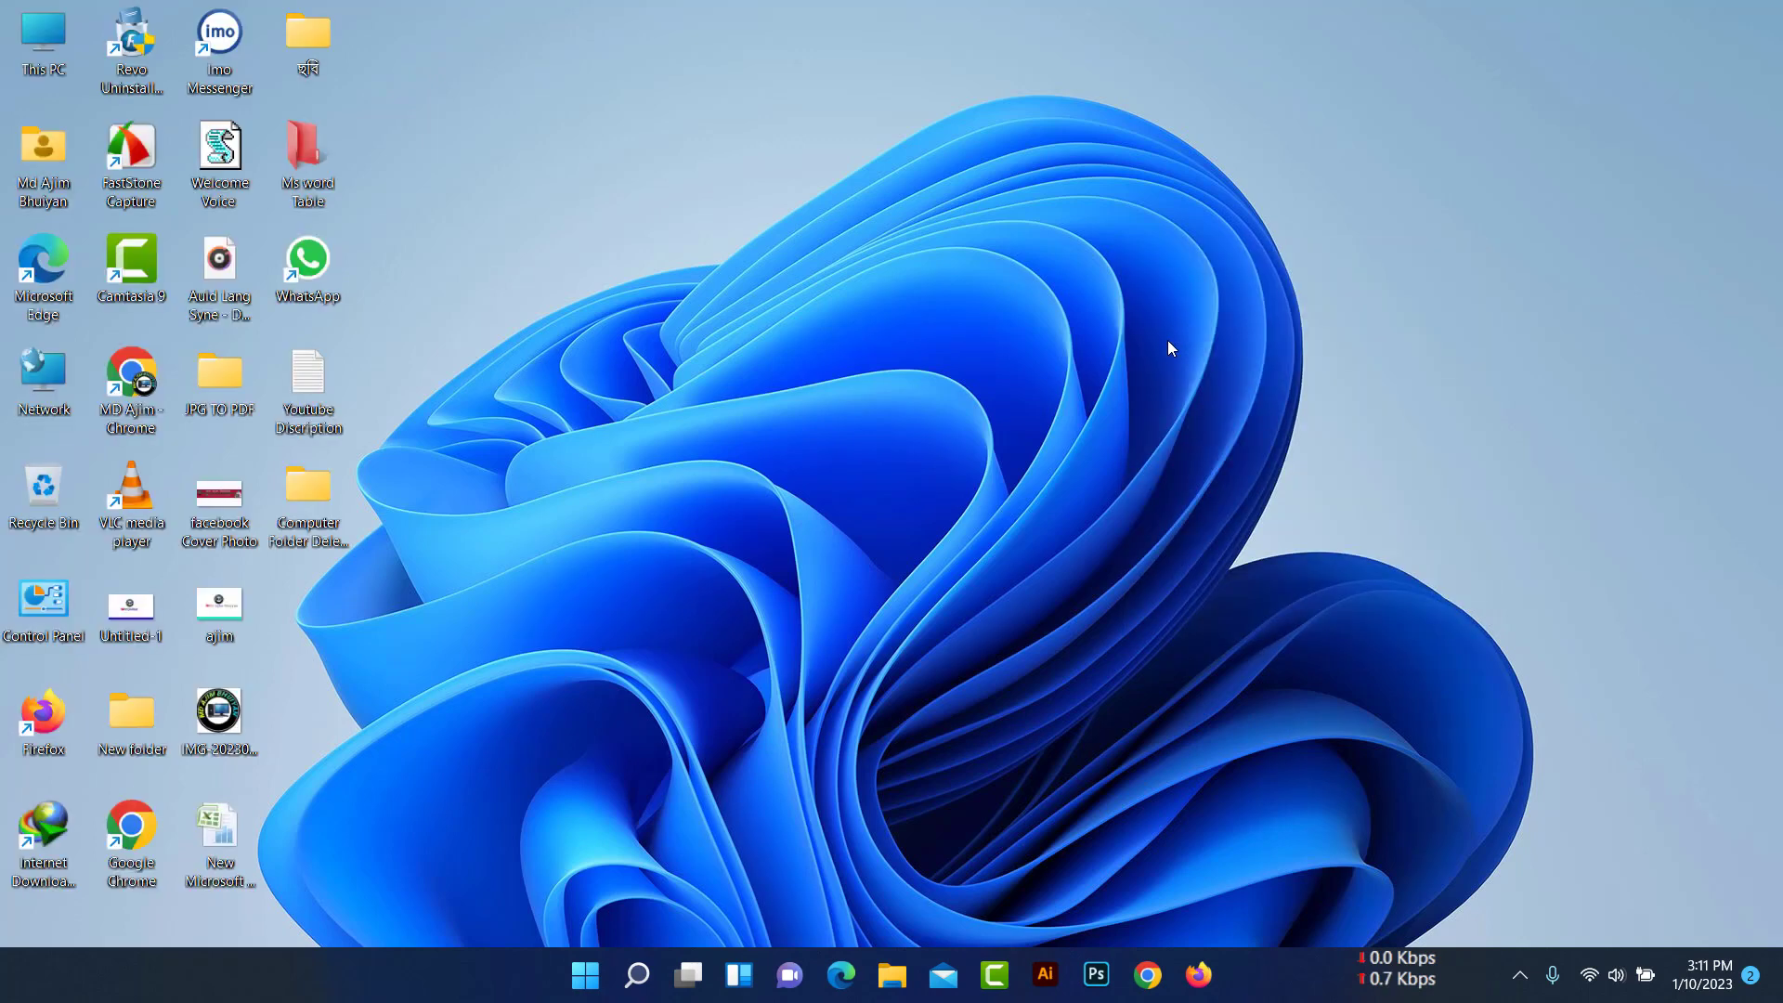